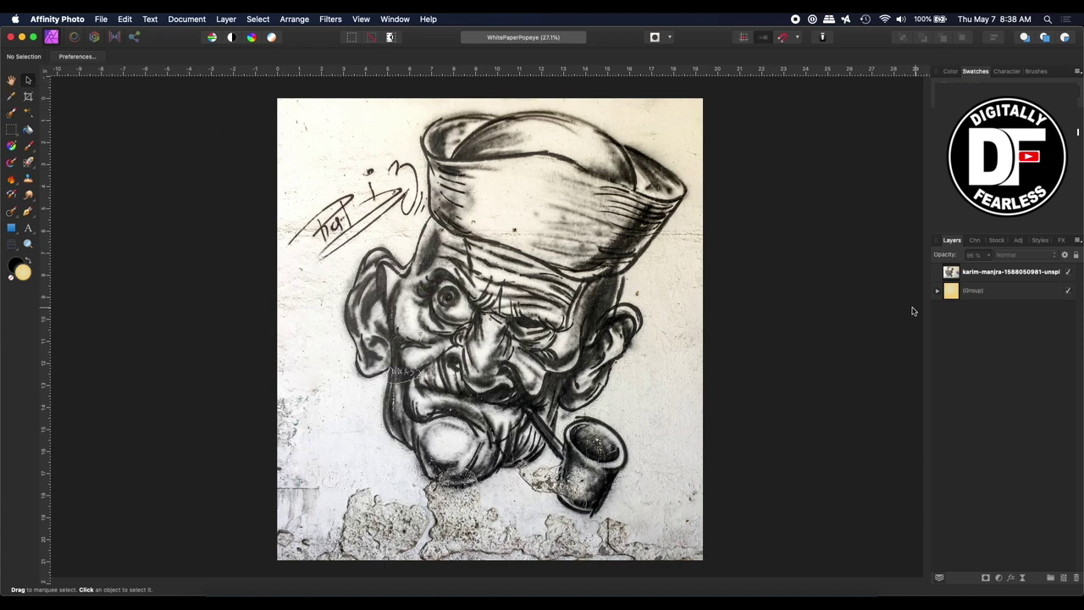
Step: Hide the original group, select the graffiti photo layer and nudge it slightly on the canvas
click(1070, 290)
click(953, 275)
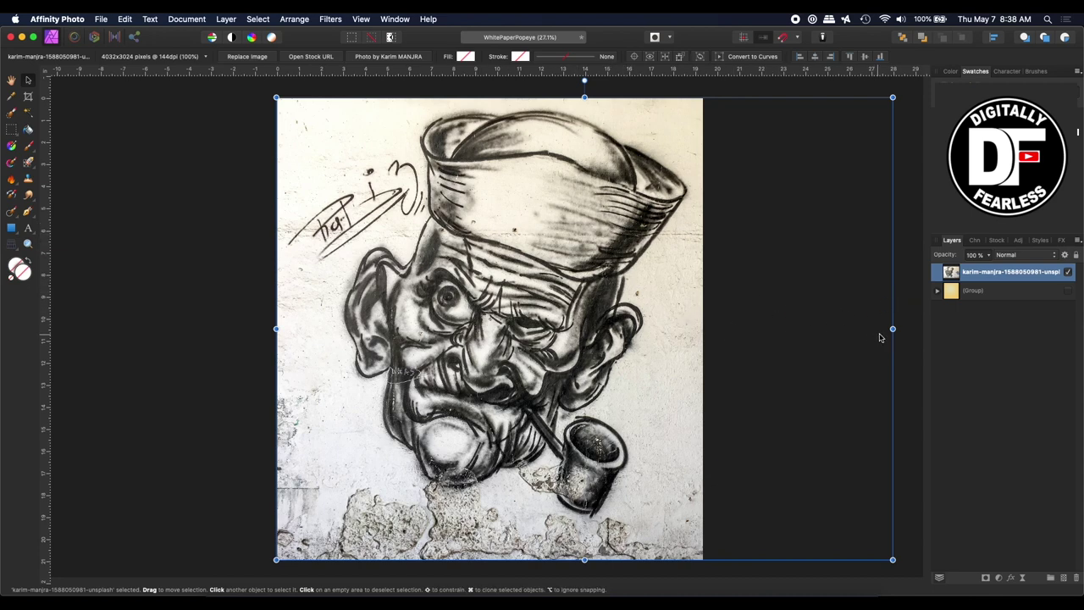
mouse_move(590, 295)
mouse_down()
mouse_move(301, 292)
mouse_move(607, 289)
mouse_move(581, 298)
mouse_up()
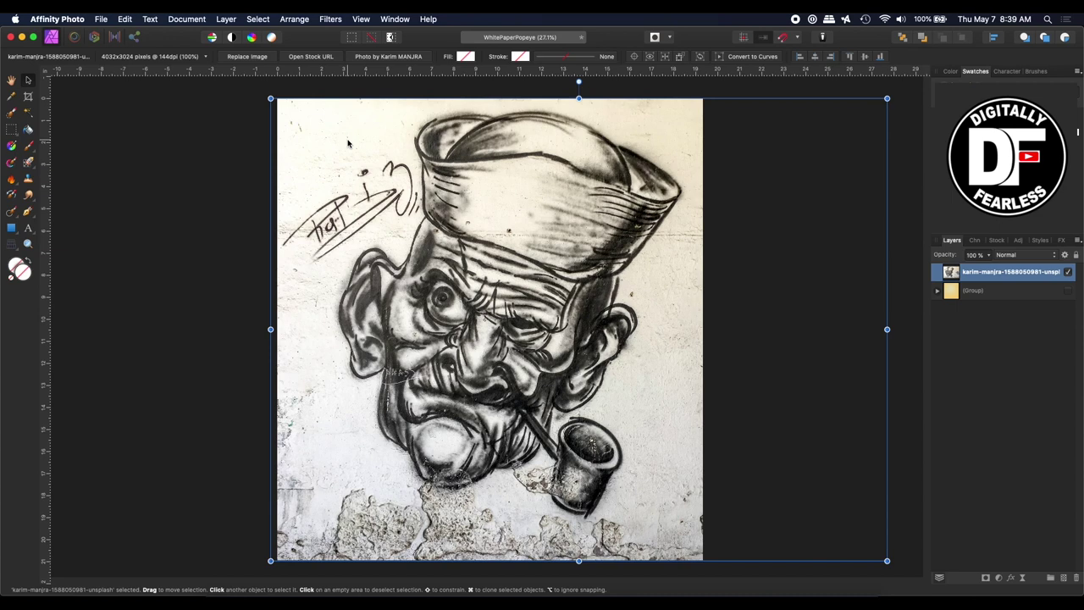
Step: Apply the Erase White Paper filter to the graffiti photo layer
click(334, 23)
mouse_move(350, 88)
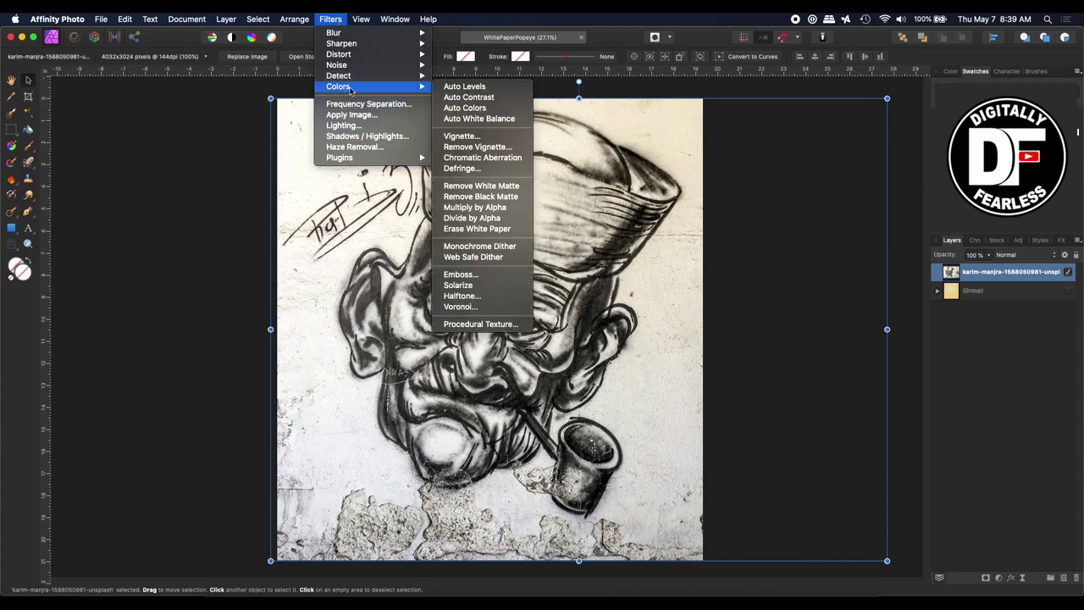
click(477, 228)
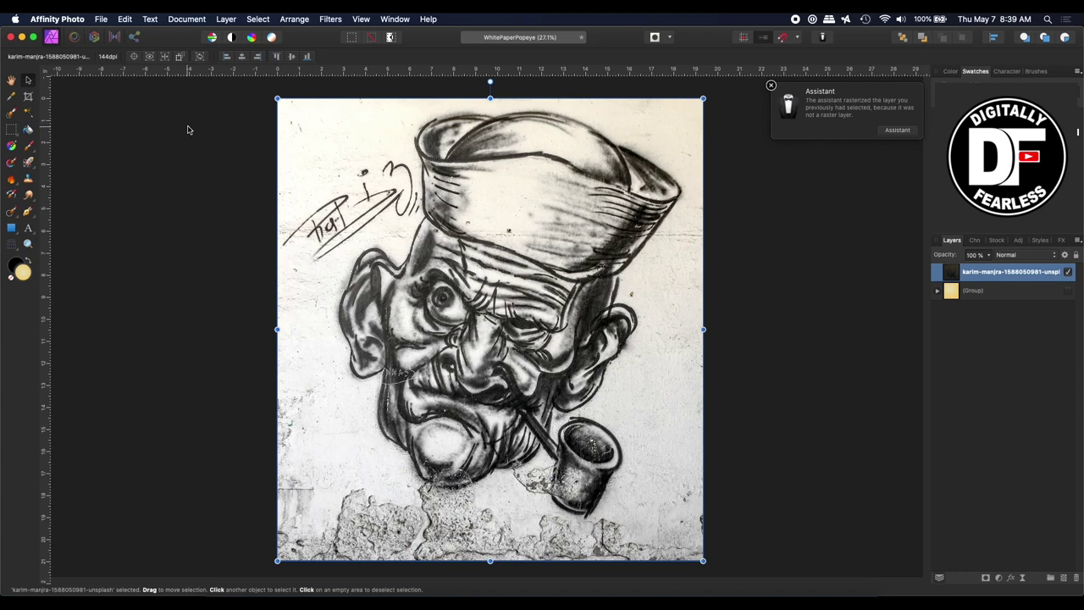
Step: Make the background transparent, colour the fill layer strong red and move it below the photo
click(201, 21)
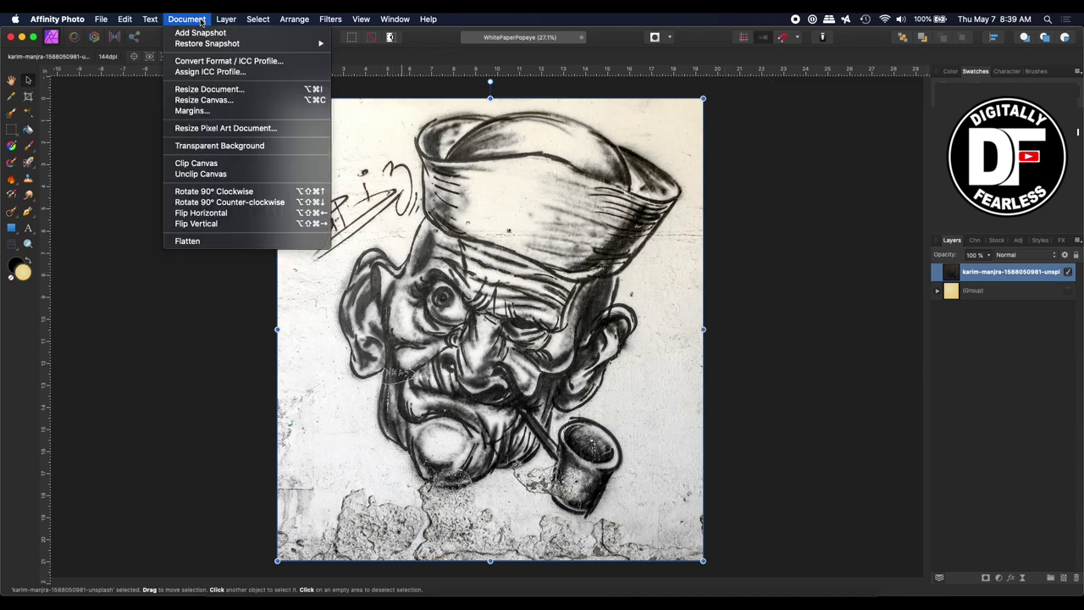
click(203, 145)
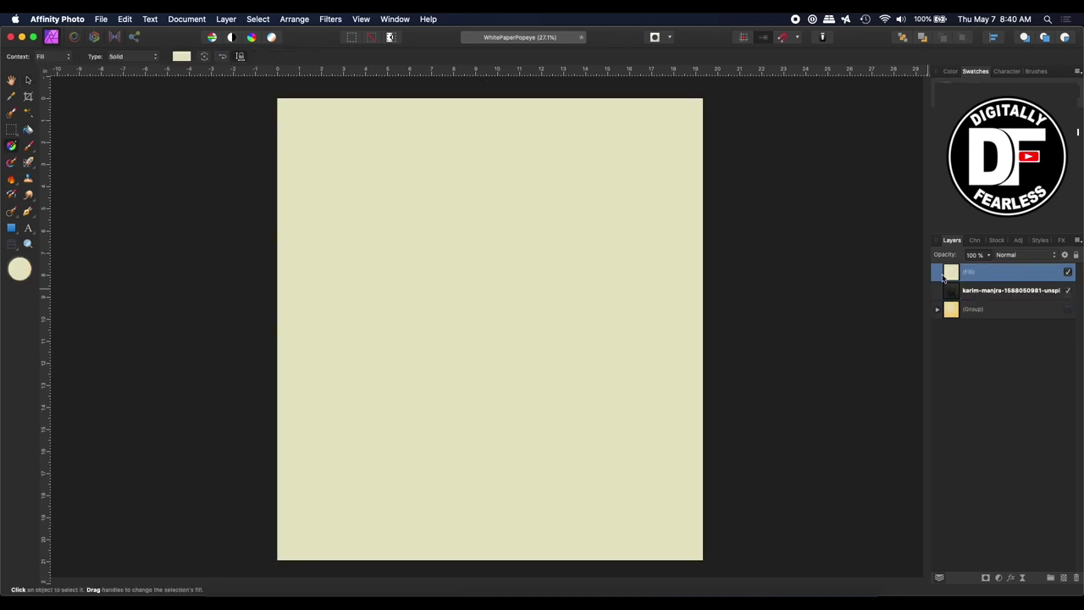
click(177, 60)
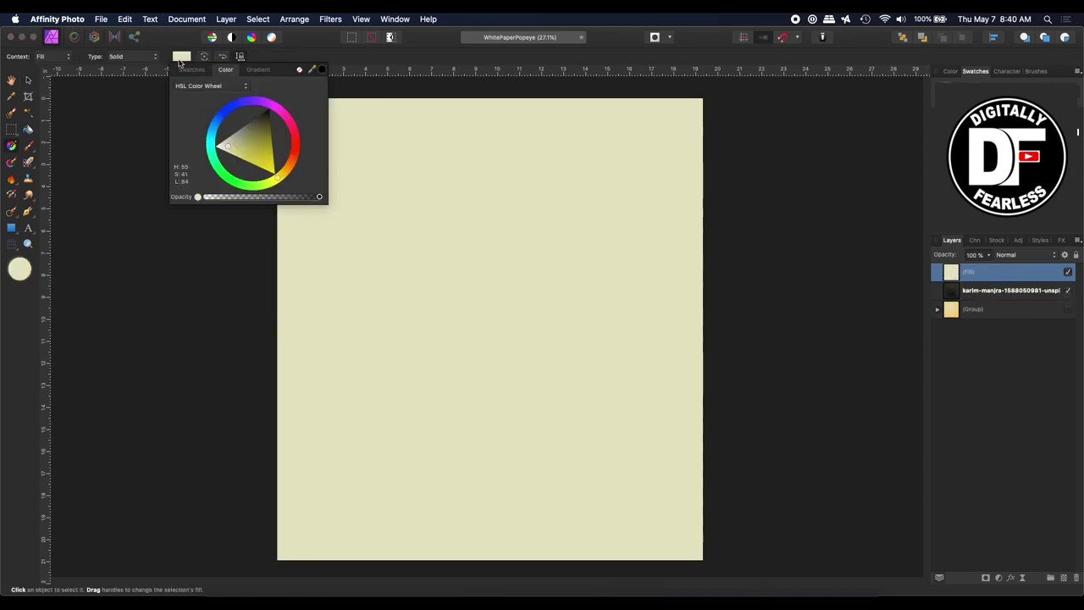
click(296, 142)
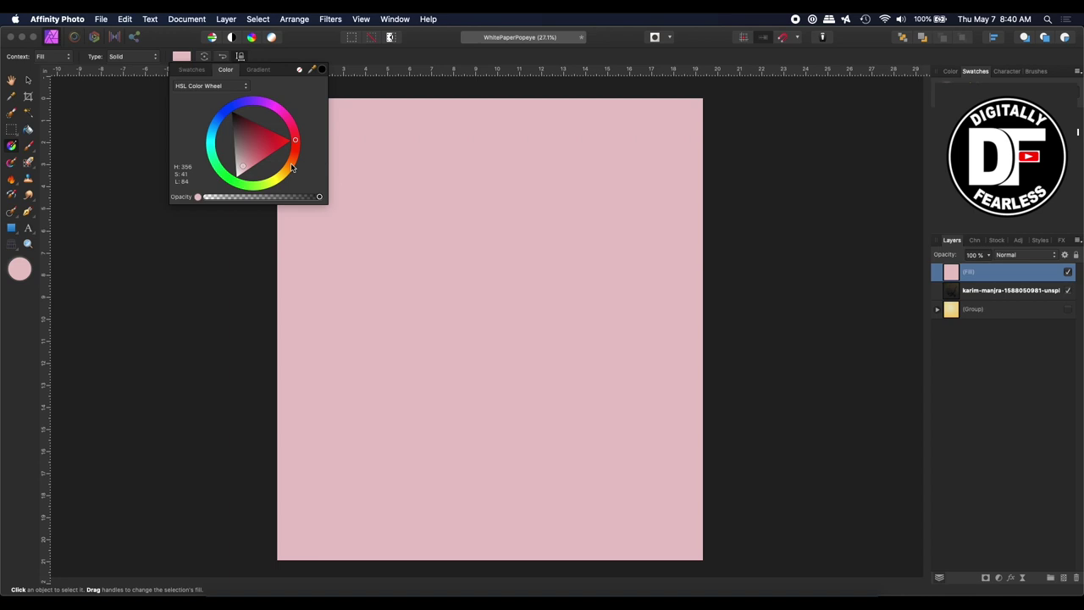
click(272, 144)
click(29, 80)
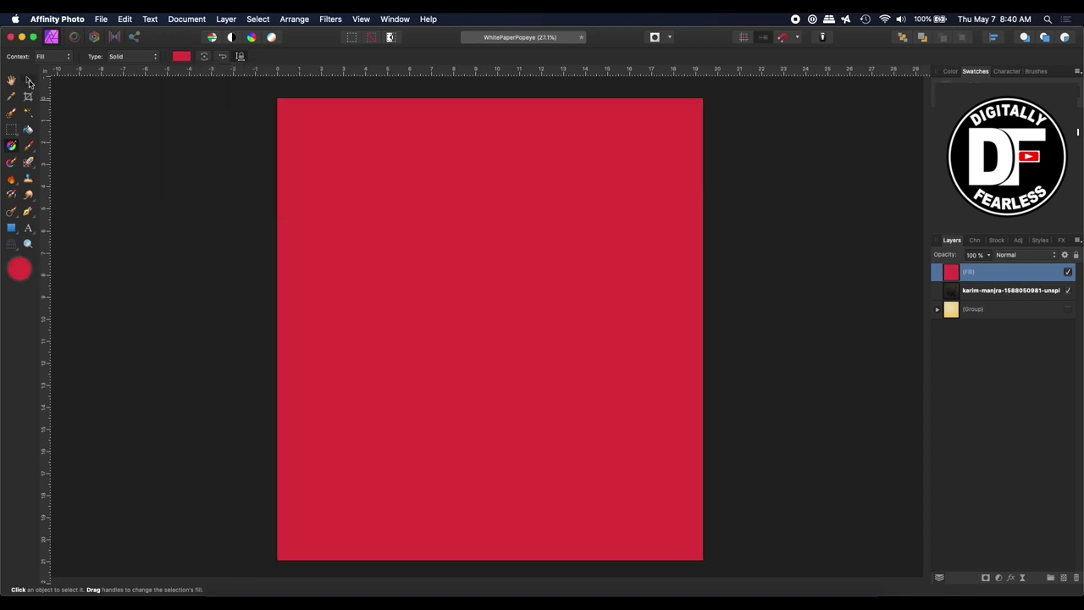
drag(956, 274, 942, 307)
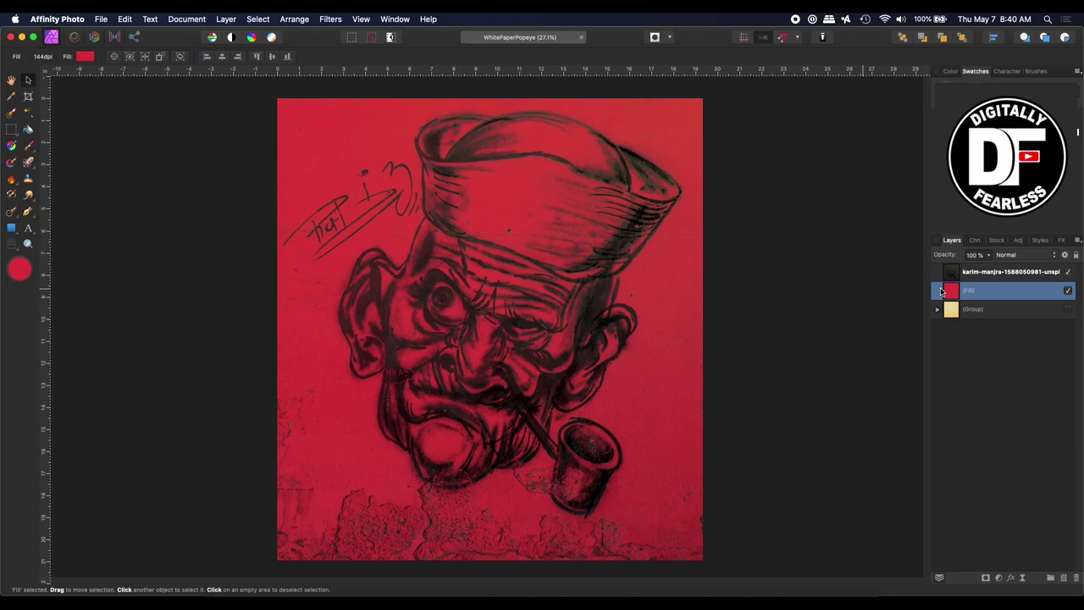
Step: Hide the red fill layer, briefly check its Blend Options, then reselect the graffiti photo layer
click(1069, 291)
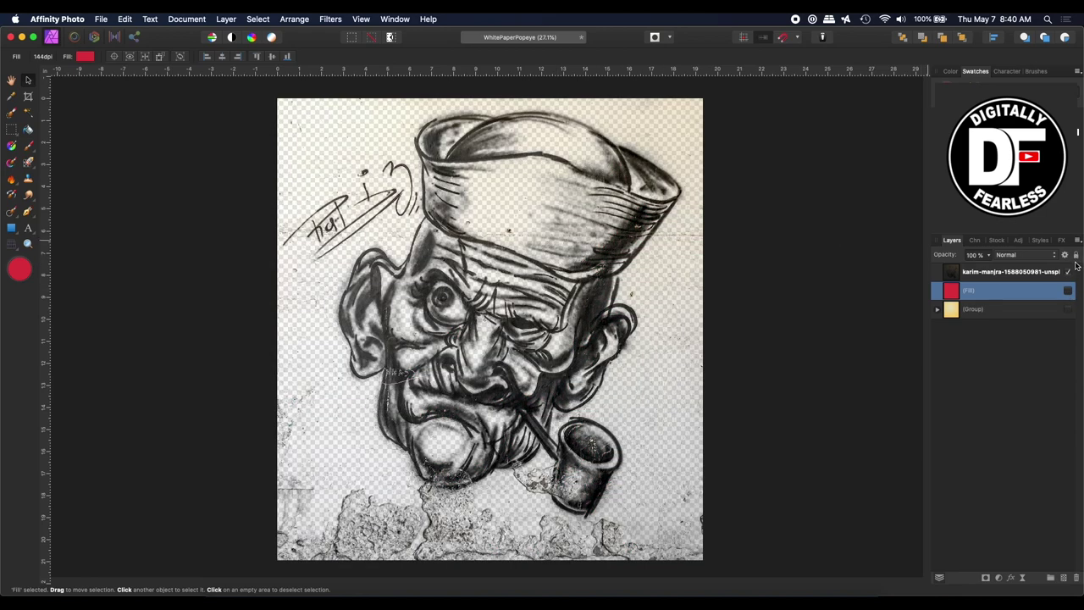
click(1065, 255)
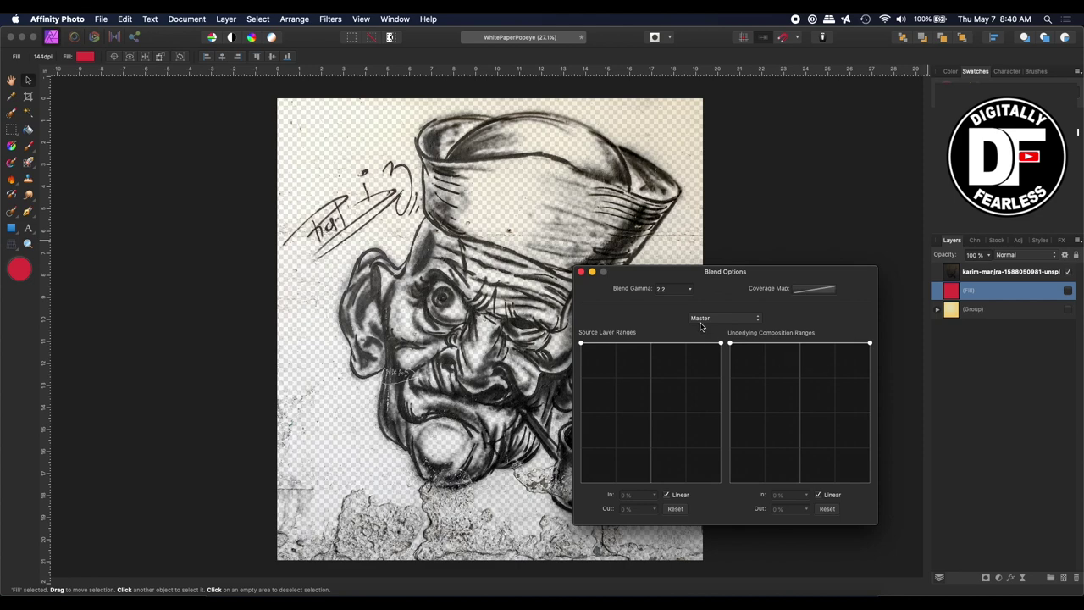
click(581, 272)
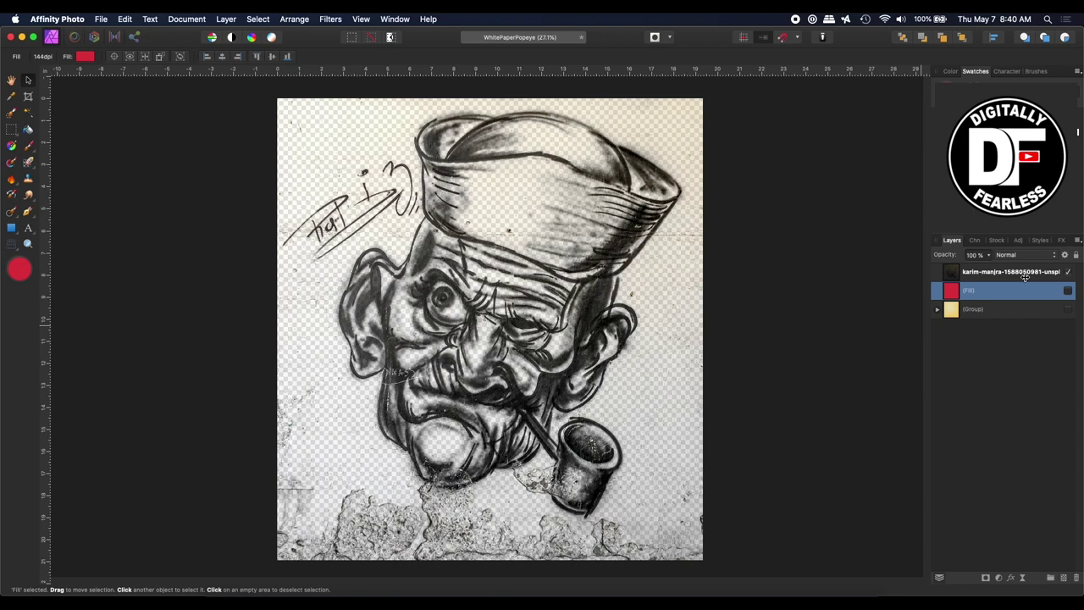
click(955, 273)
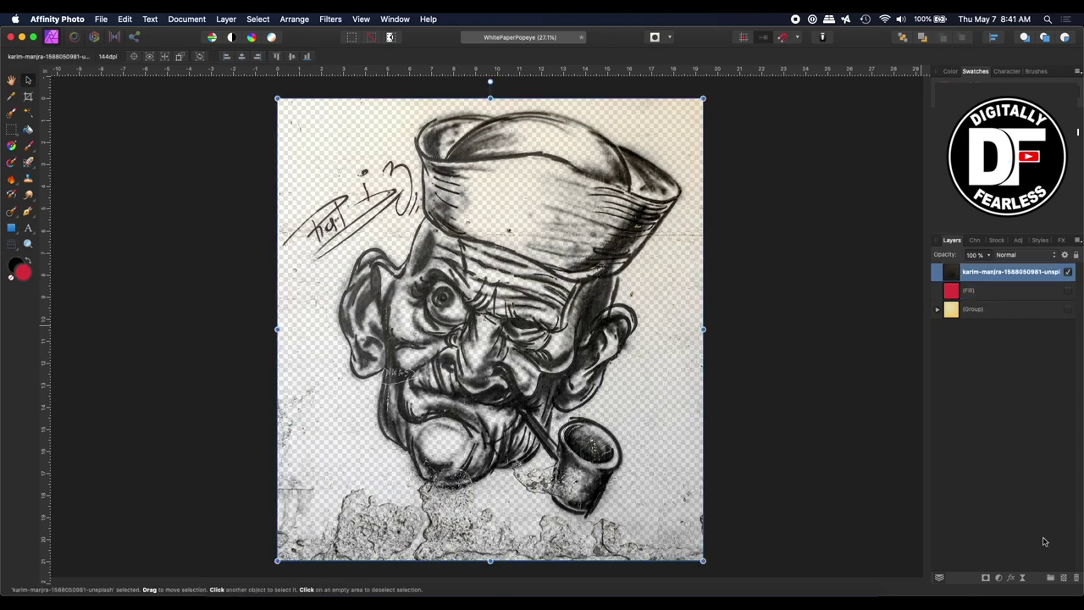
Step: Add a Color Overlay effect to the sketch, undoing the blue-cyan hue trials to keep black lines
click(1011, 578)
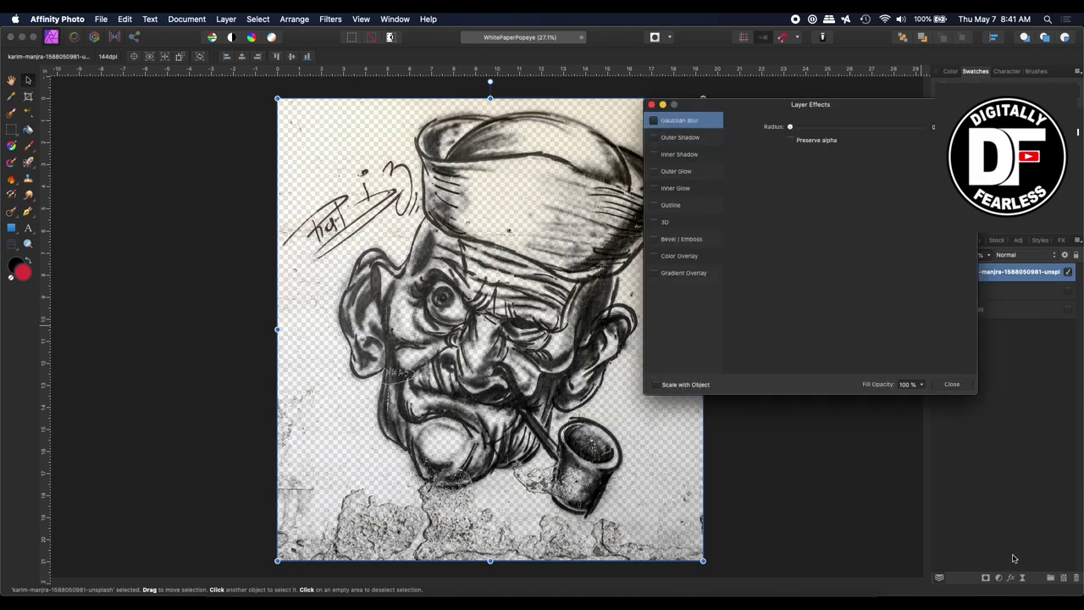
click(653, 256)
click(679, 256)
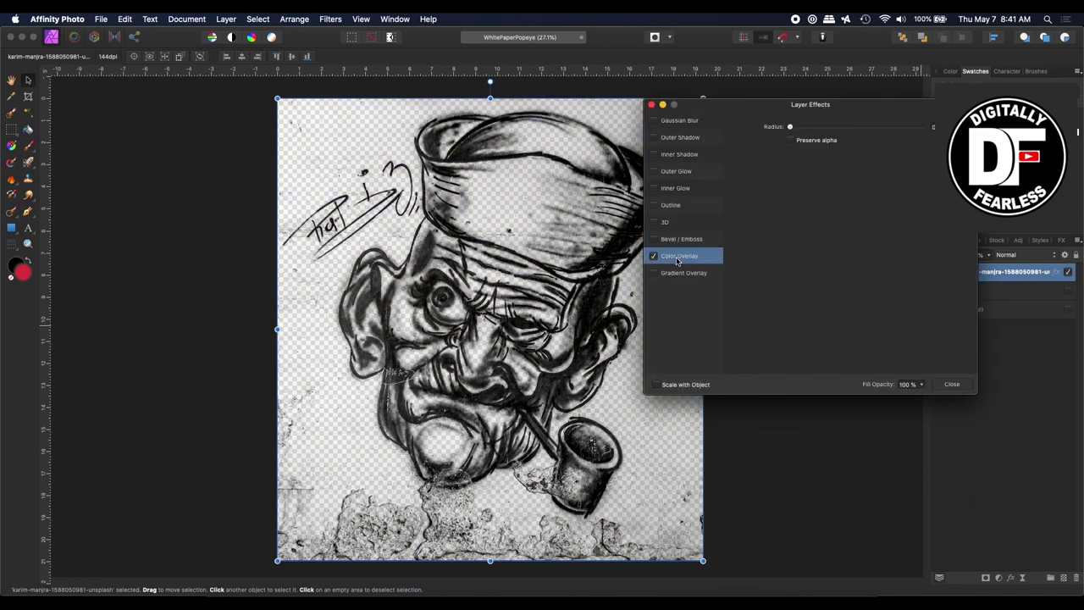
click(804, 156)
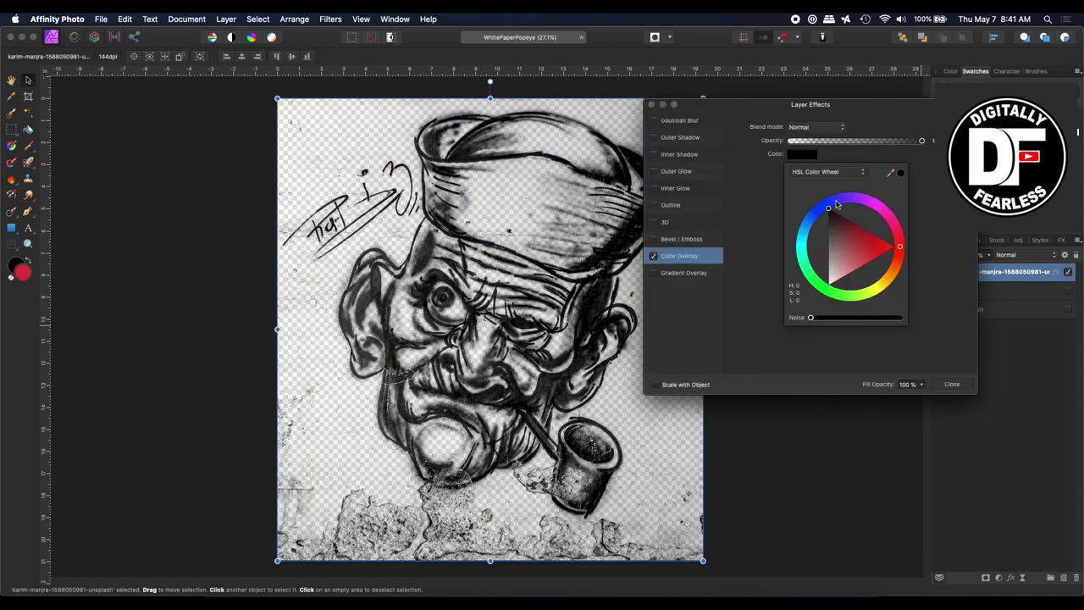
click(832, 203)
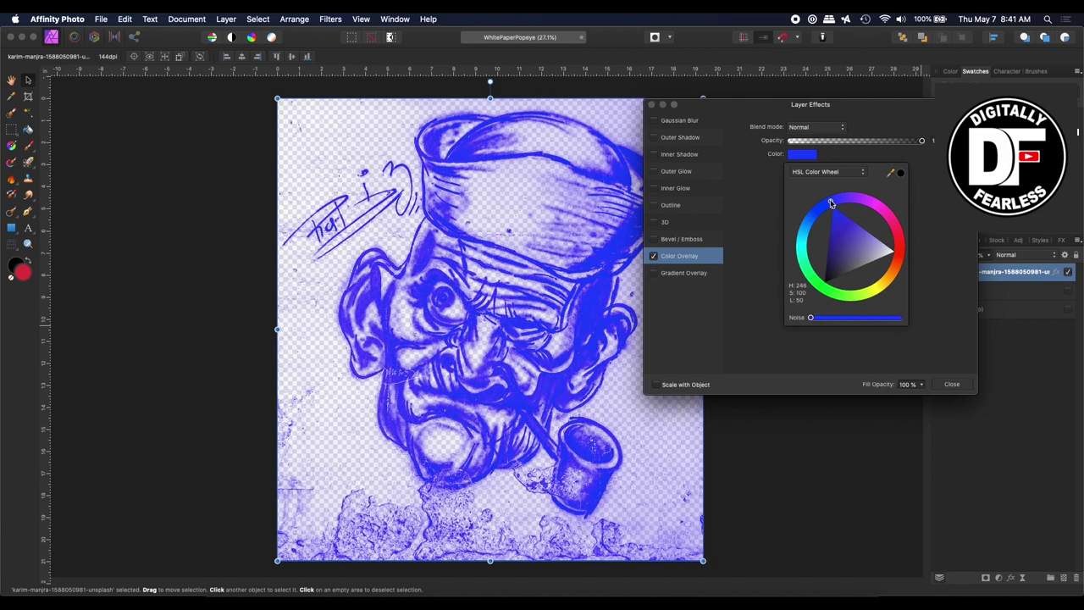
mouse_move(840, 204)
mouse_down()
mouse_move(797, 245)
mouse_move(831, 204)
mouse_up()
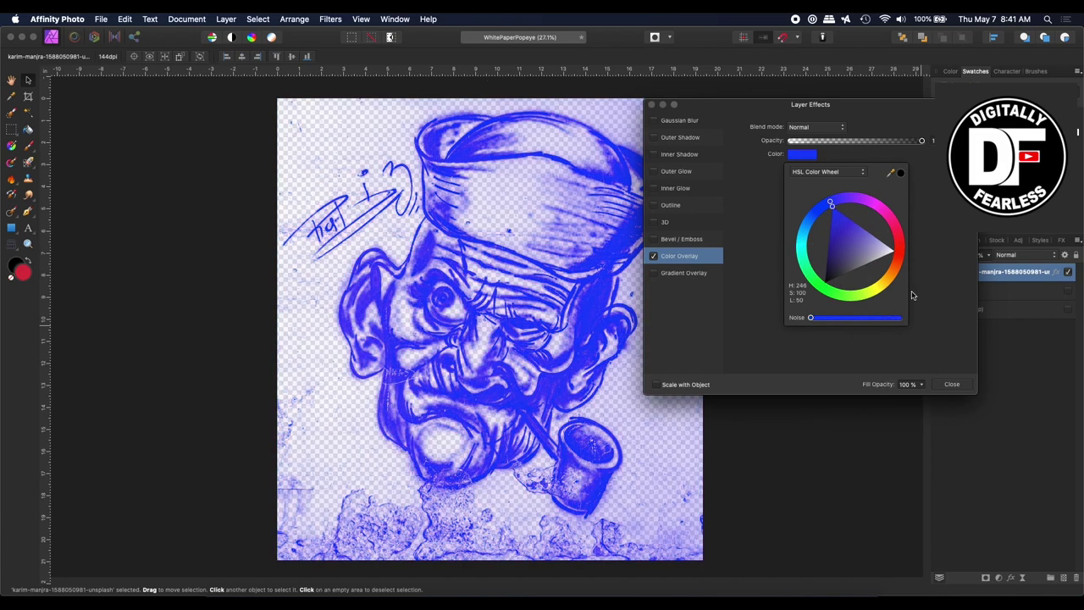
click(953, 386)
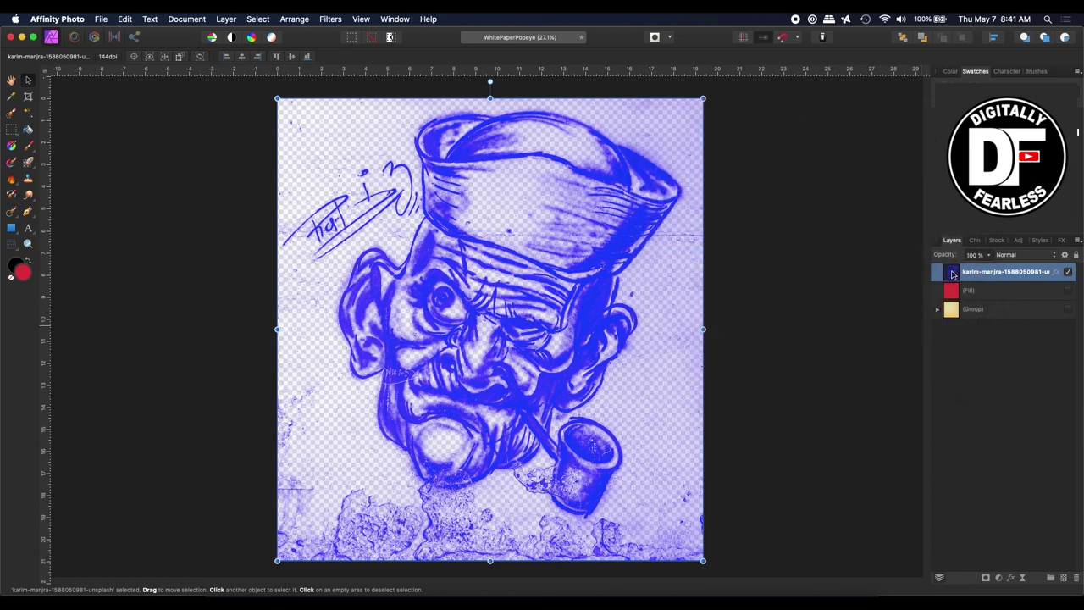
key(super+z)
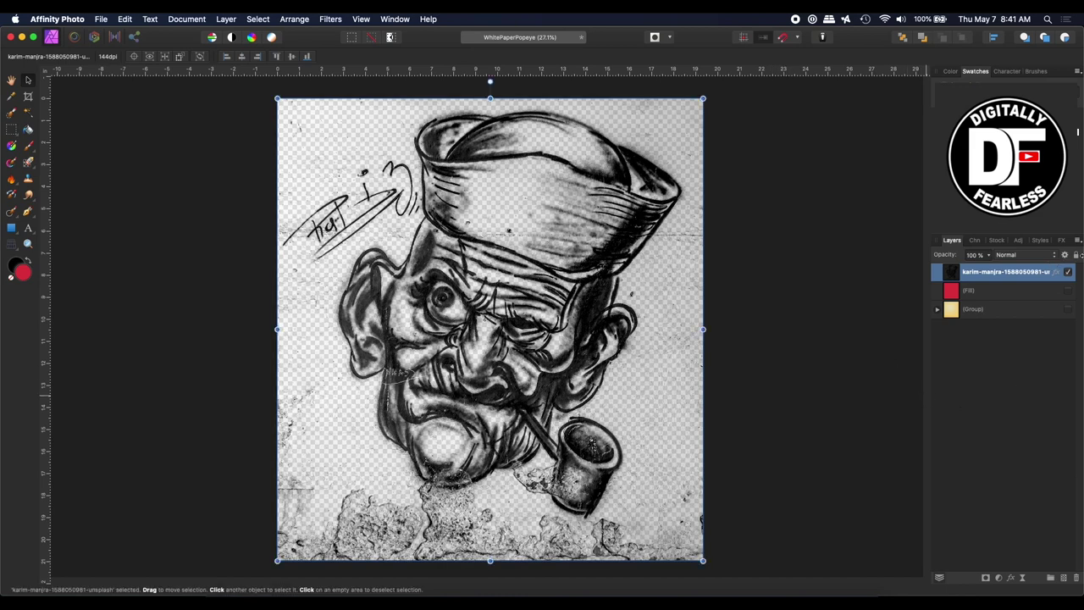
click(1064, 254)
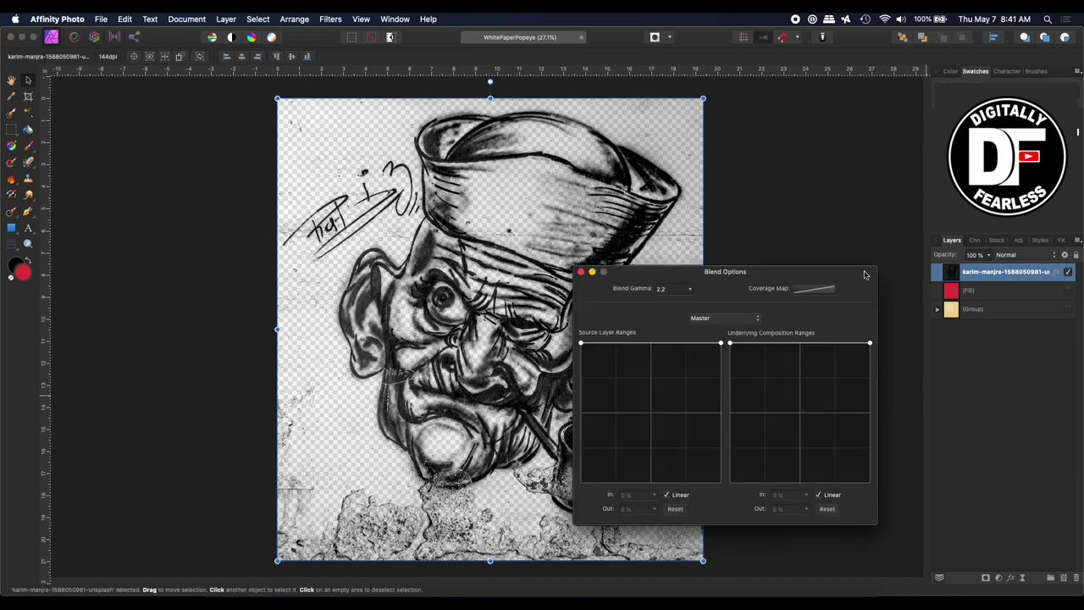
click(581, 273)
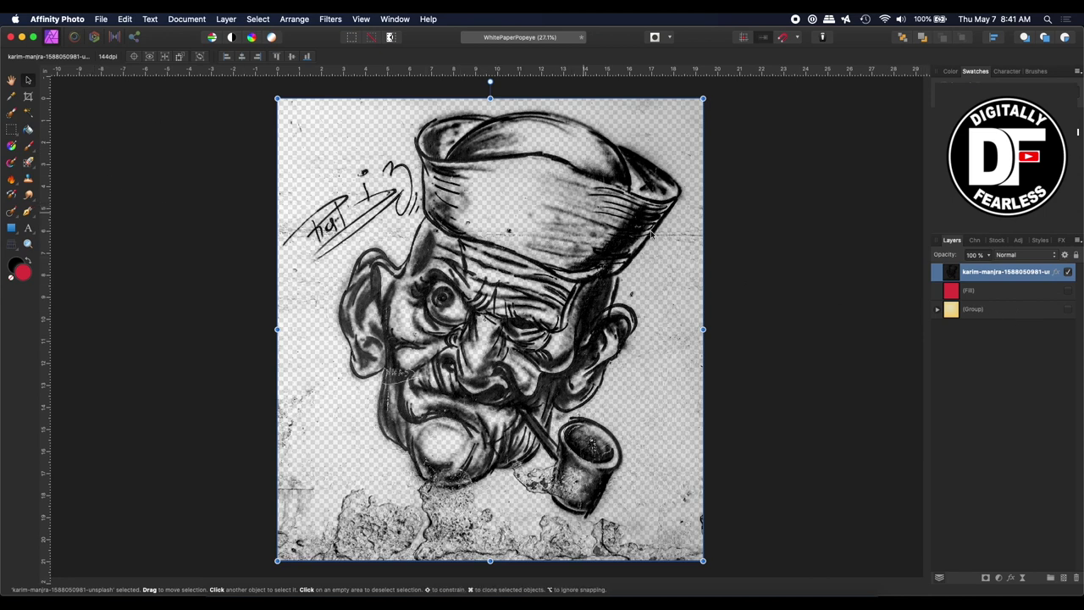
Step: Delete the yellow fill from the hidden group, then select and show the red fill layer
click(939, 311)
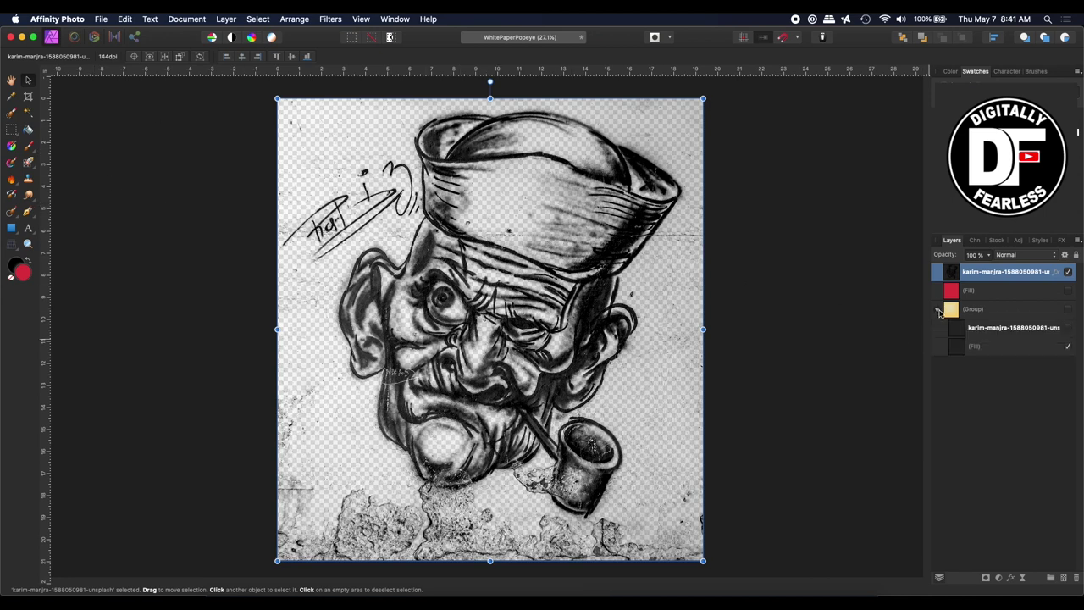
click(959, 373)
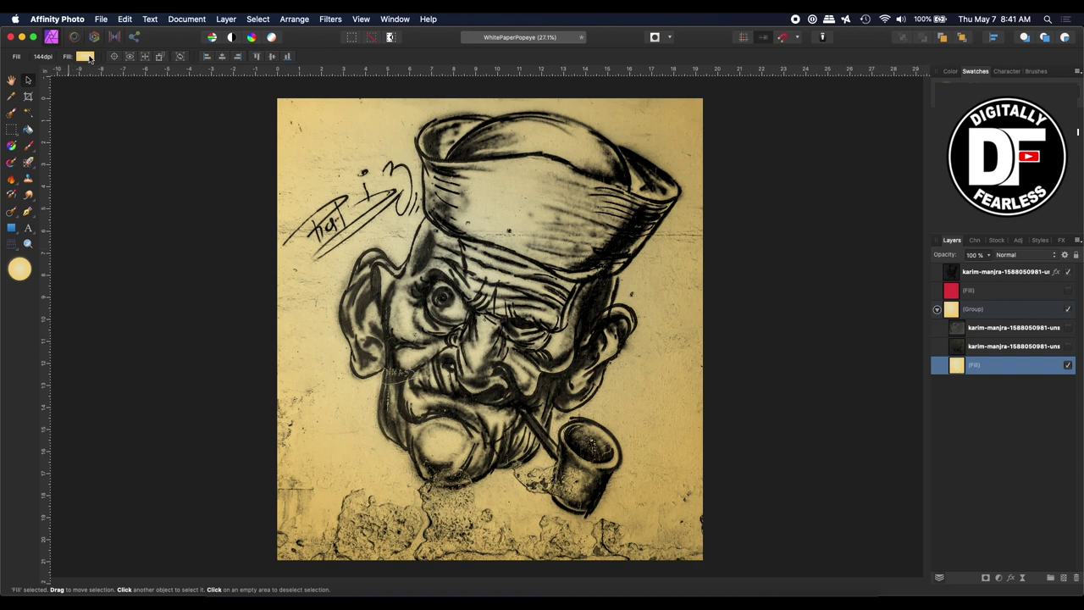
key(Delete)
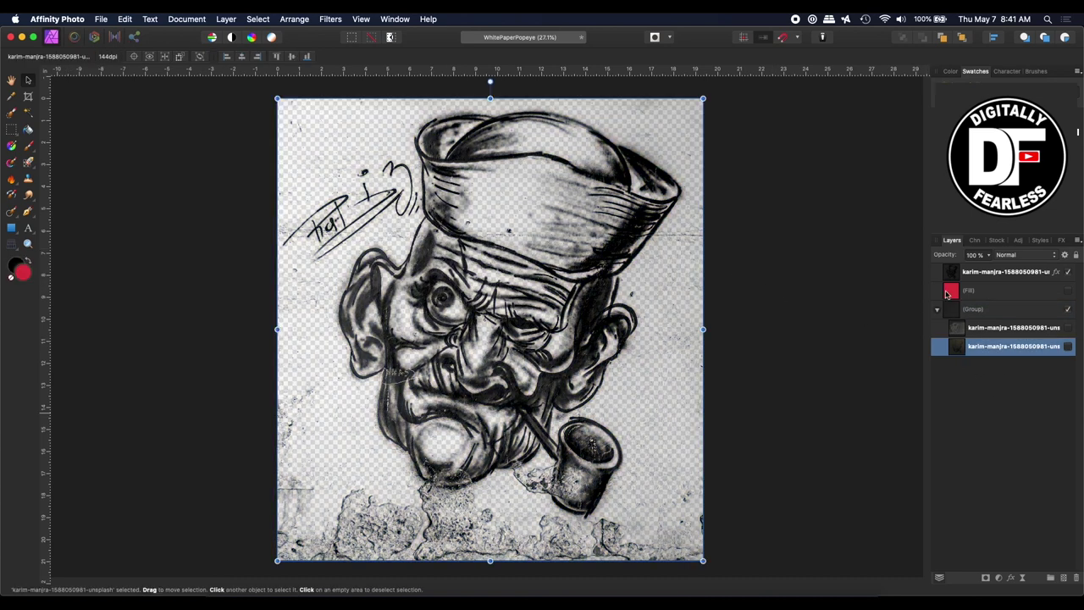
click(950, 292)
click(1068, 290)
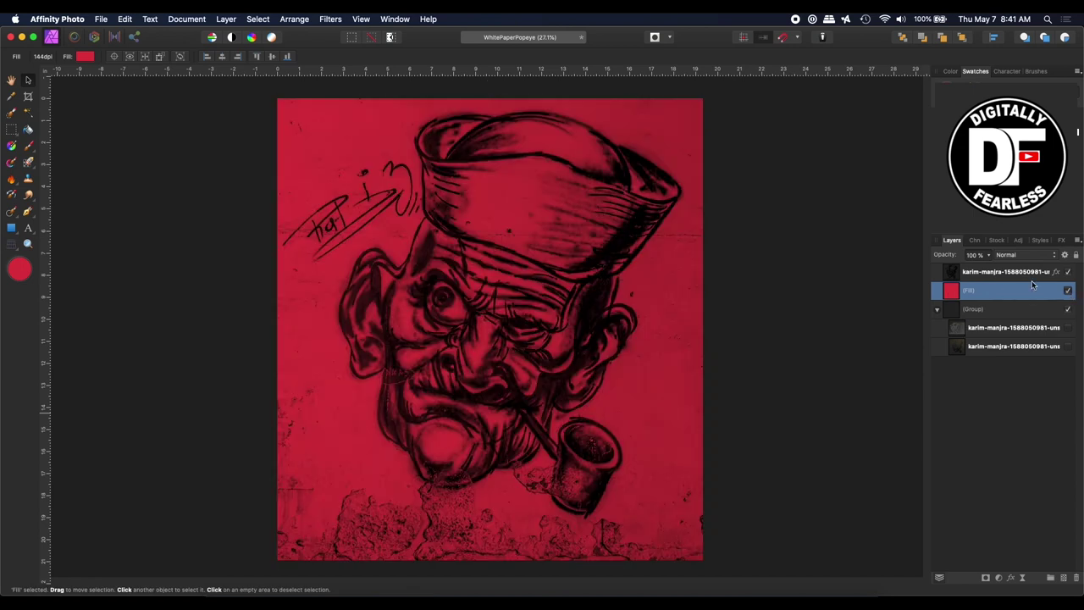
Step: Turn the fill into a gradient with a yellow-orange left stop and a green right stop
click(84, 57)
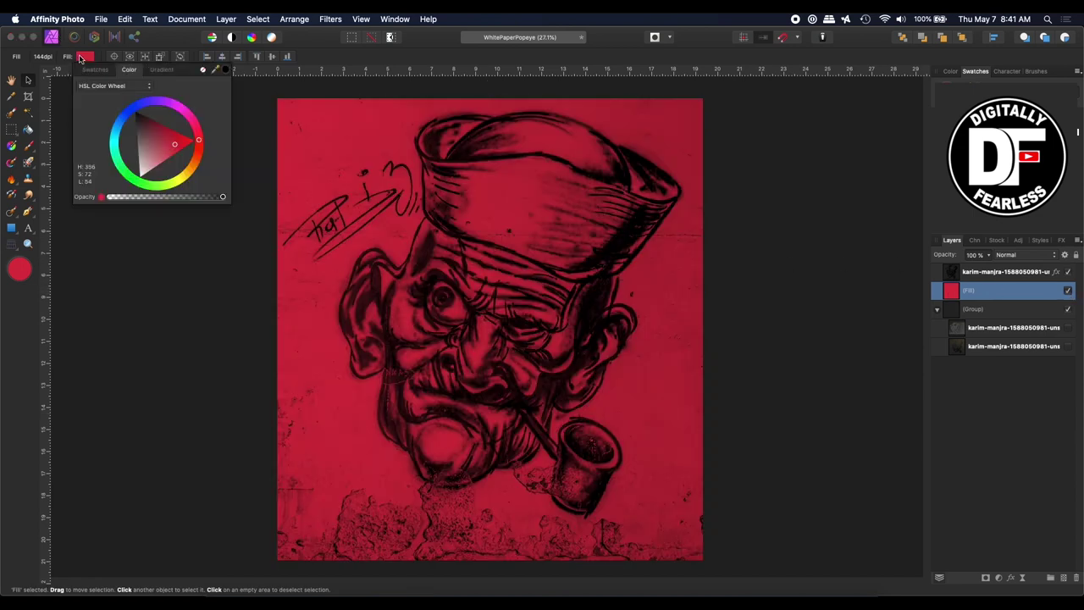
click(159, 69)
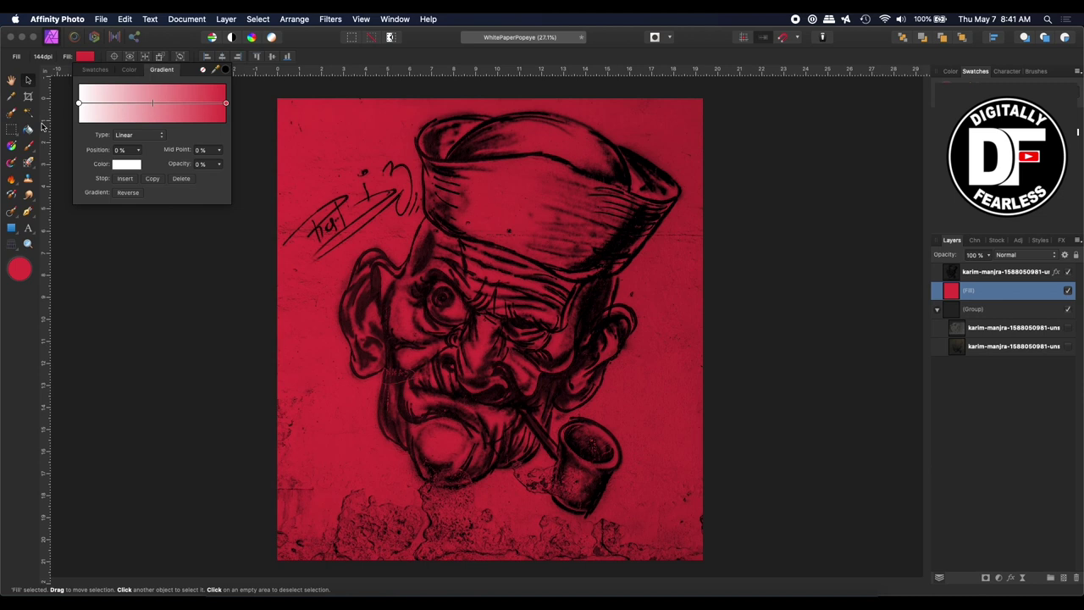
click(80, 103)
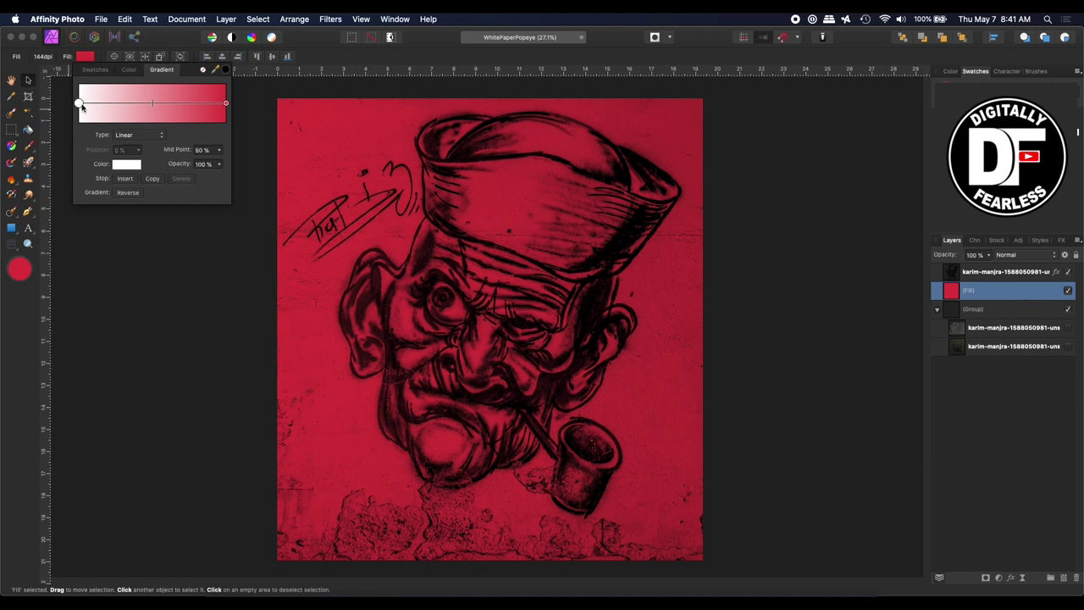
click(125, 166)
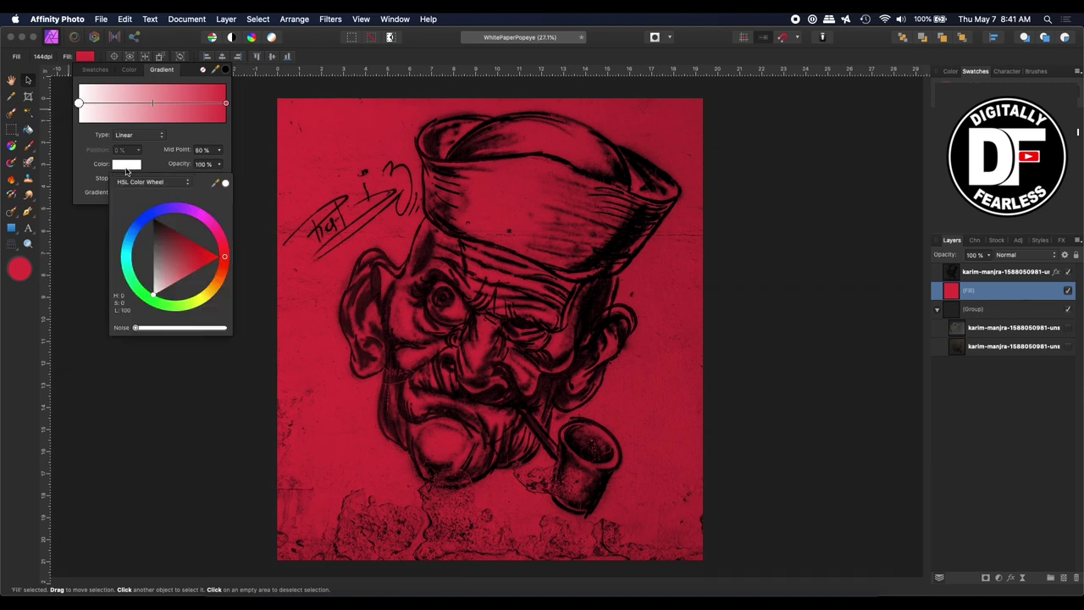
click(211, 296)
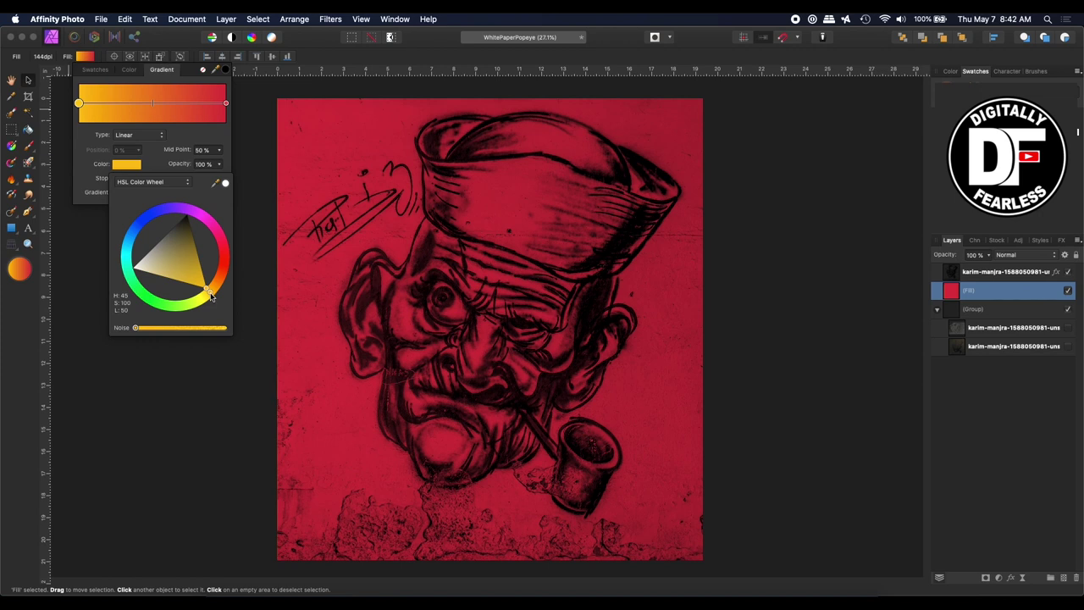
click(226, 104)
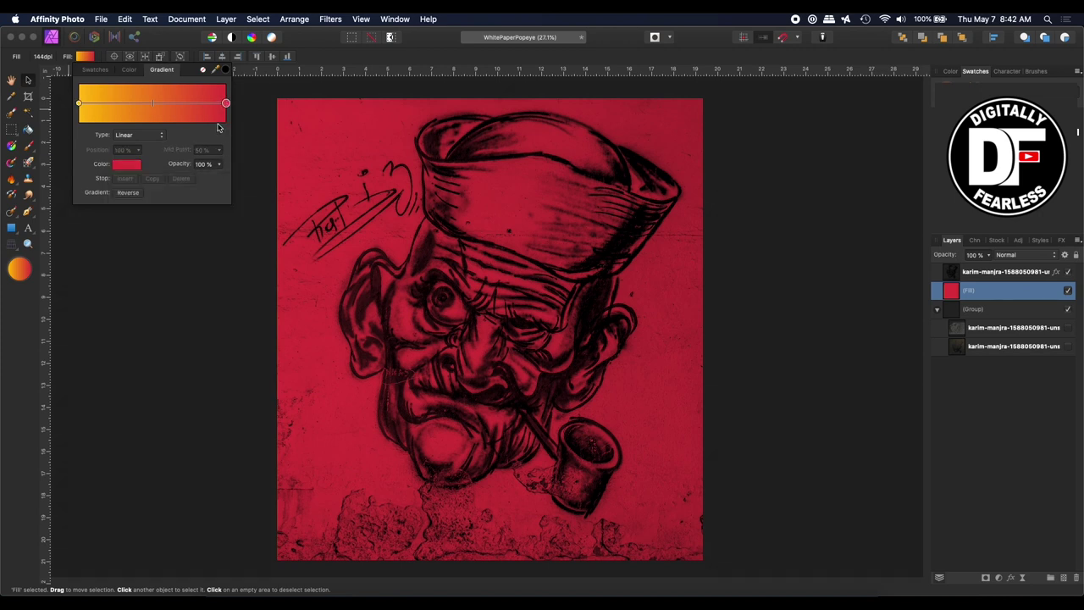
click(128, 167)
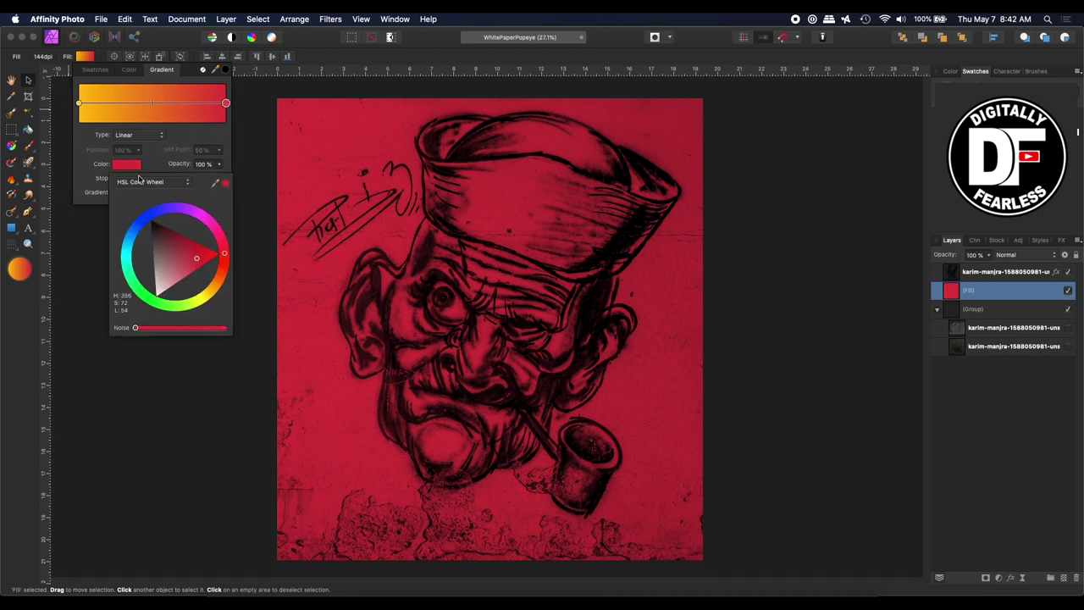
click(138, 291)
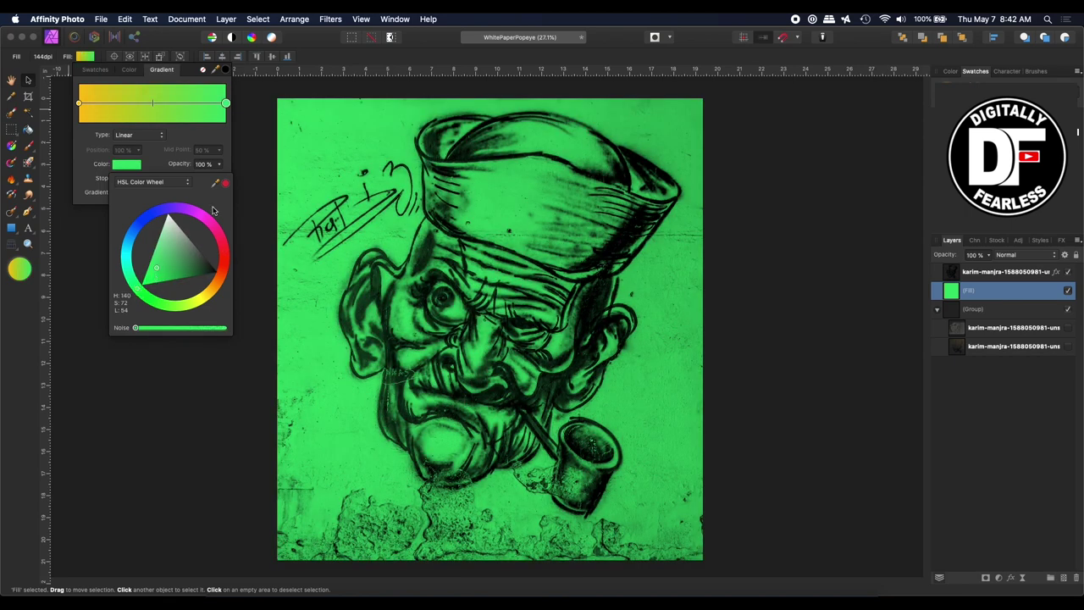
click(192, 138)
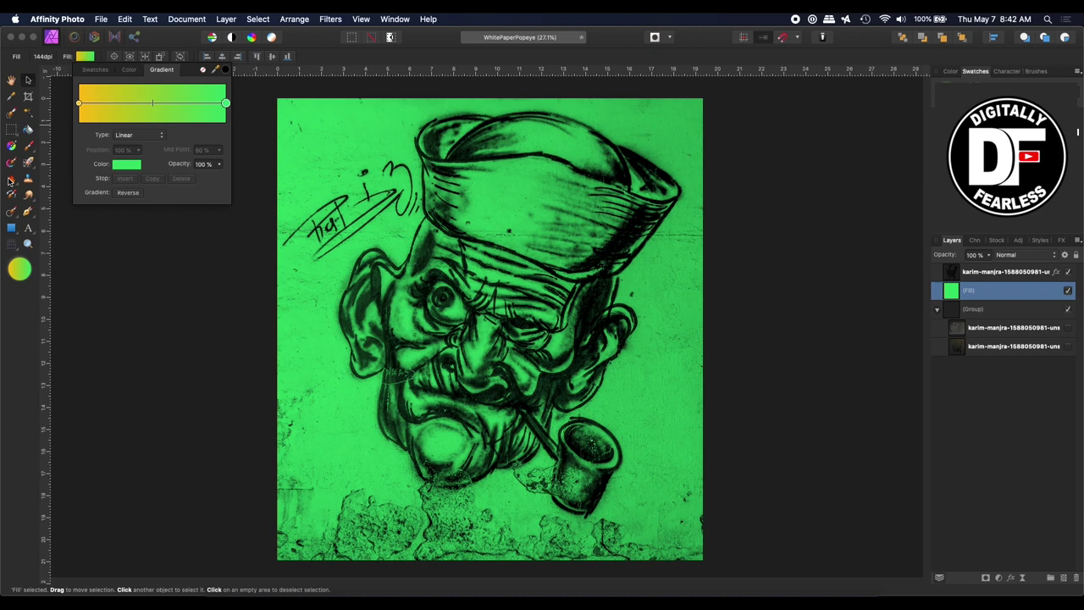
Step: Drag the gradient handles from the hat brim diagonally, placing orange top-right and green lower-left
click(12, 148)
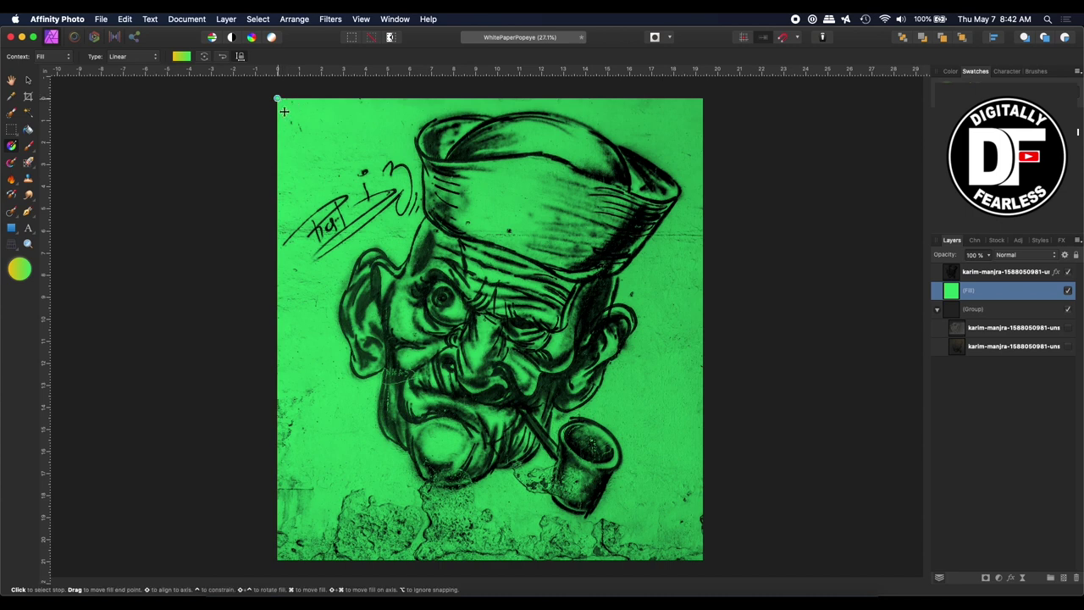
drag(277, 98, 634, 463)
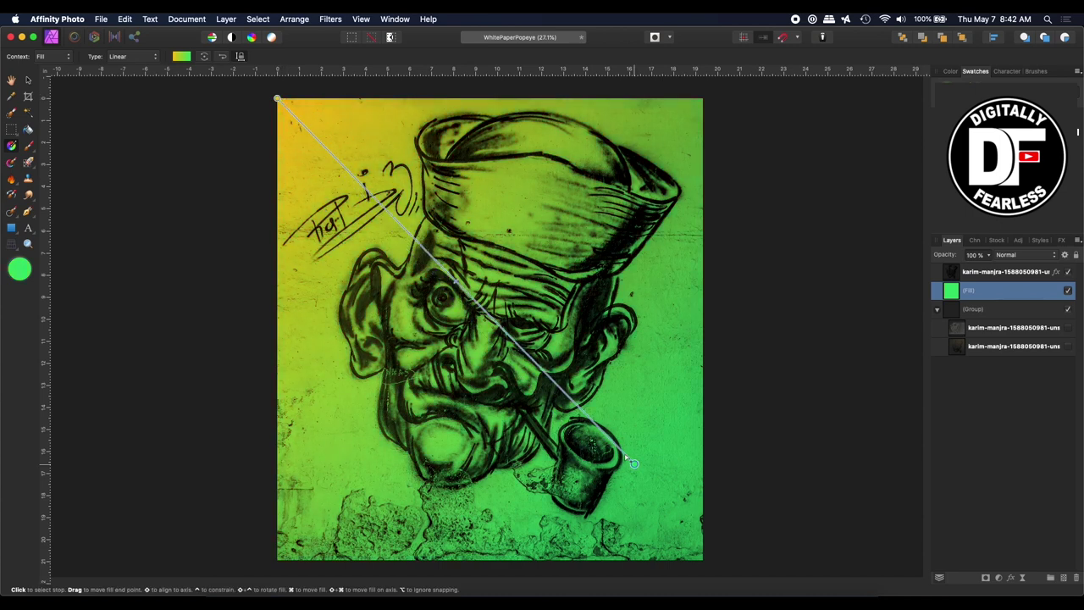
drag(277, 100, 436, 227)
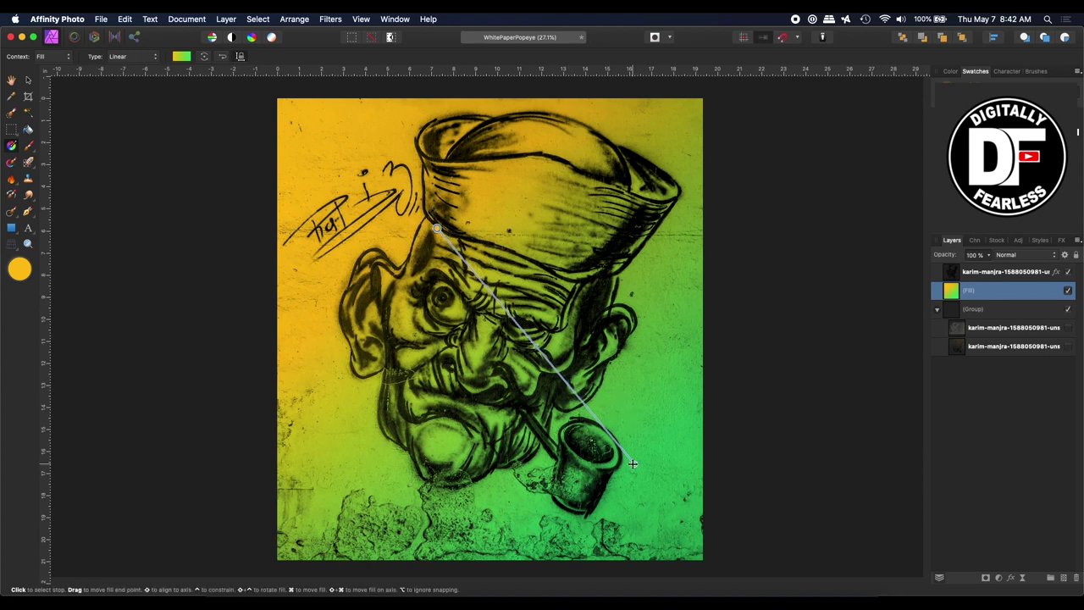
drag(632, 463, 672, 497)
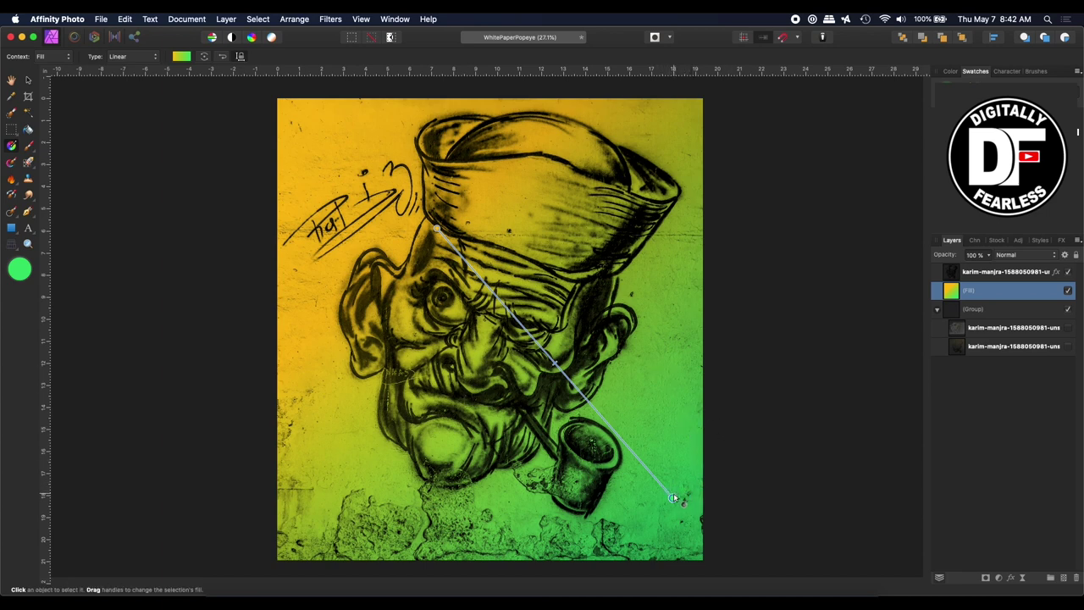
drag(672, 498, 313, 480)
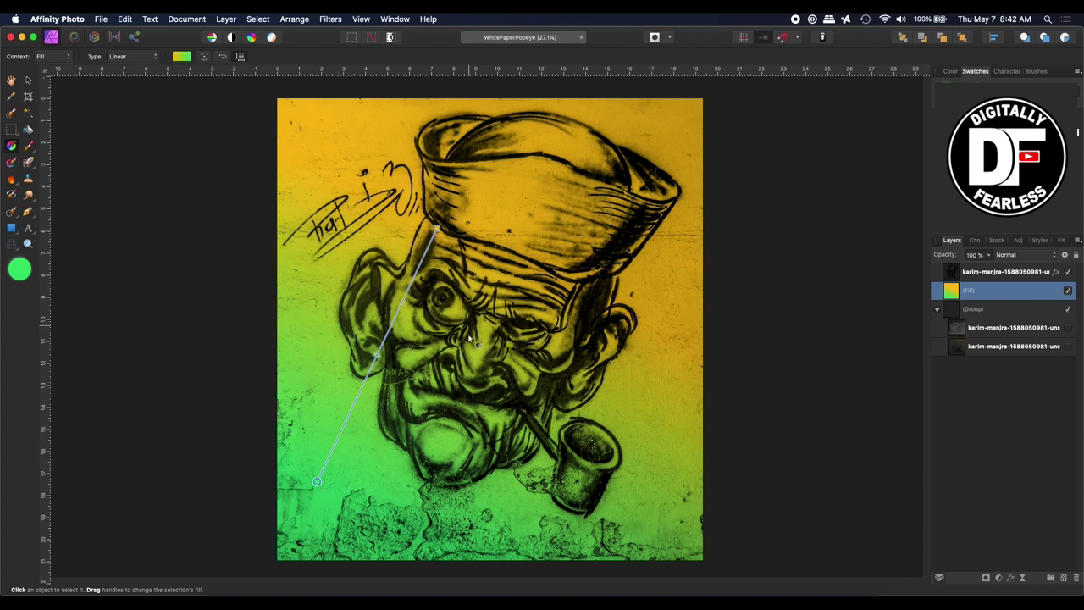
Step: Deselect the fill layer and close the Popeye document without saving
click(191, 295)
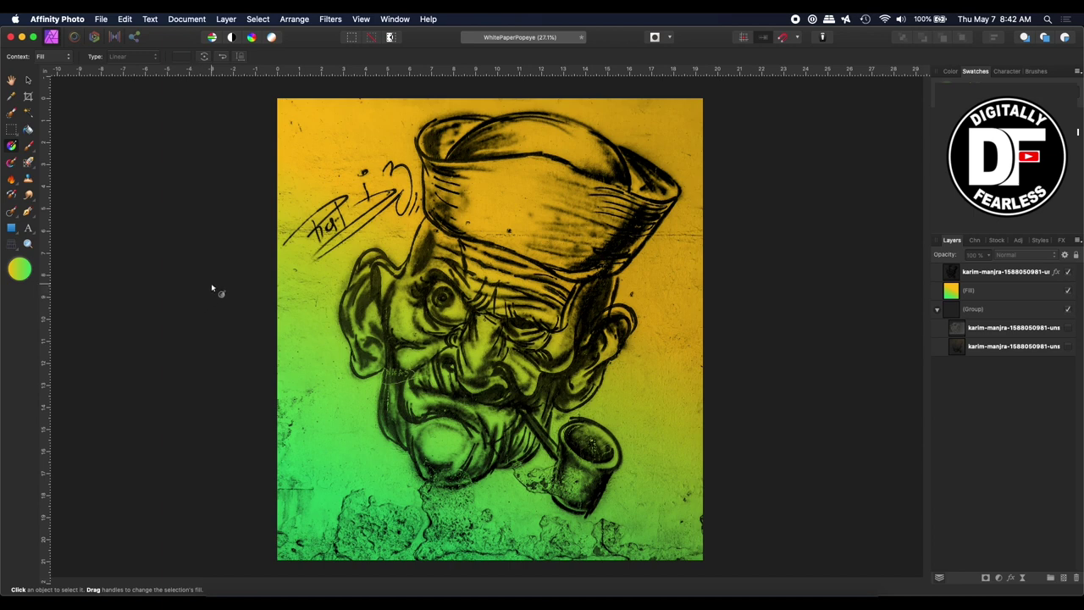
key(super+w)
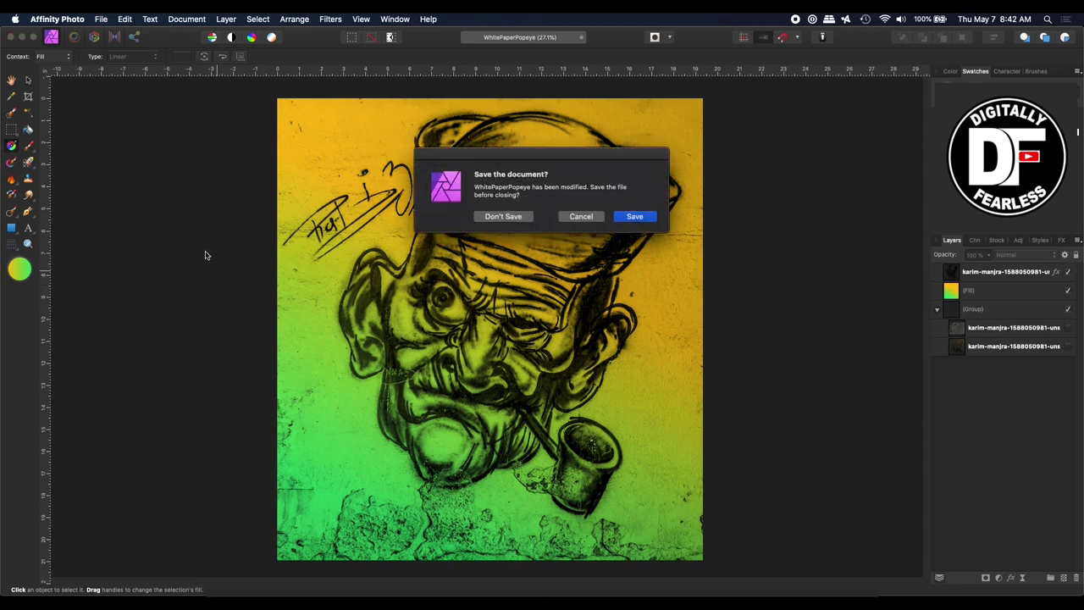
click(516, 218)
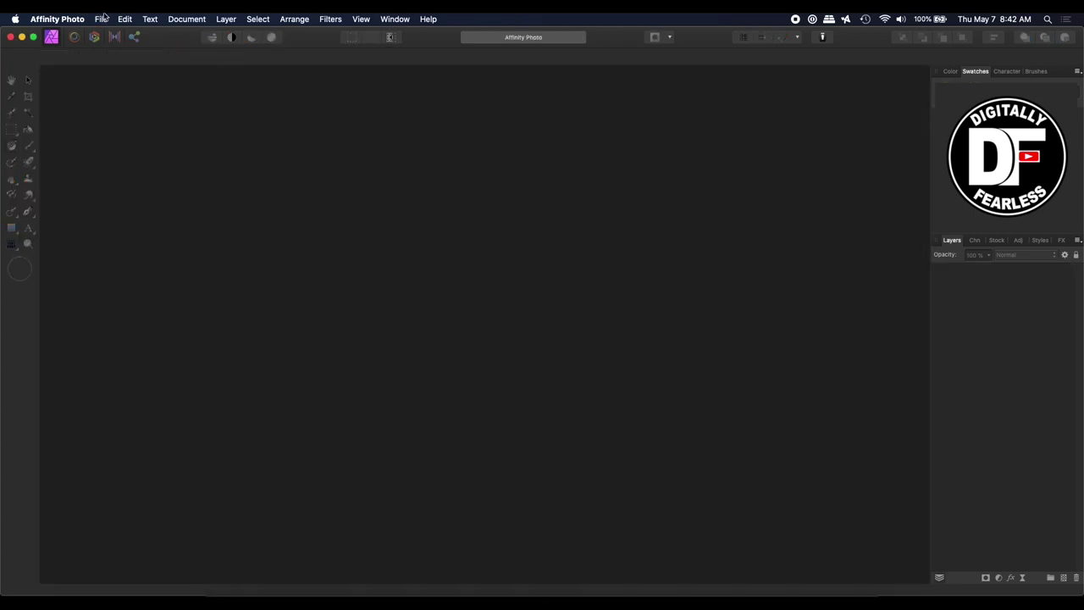
Step: Open WhitePaperPortrait.afphoto from the recent files list
click(100, 19)
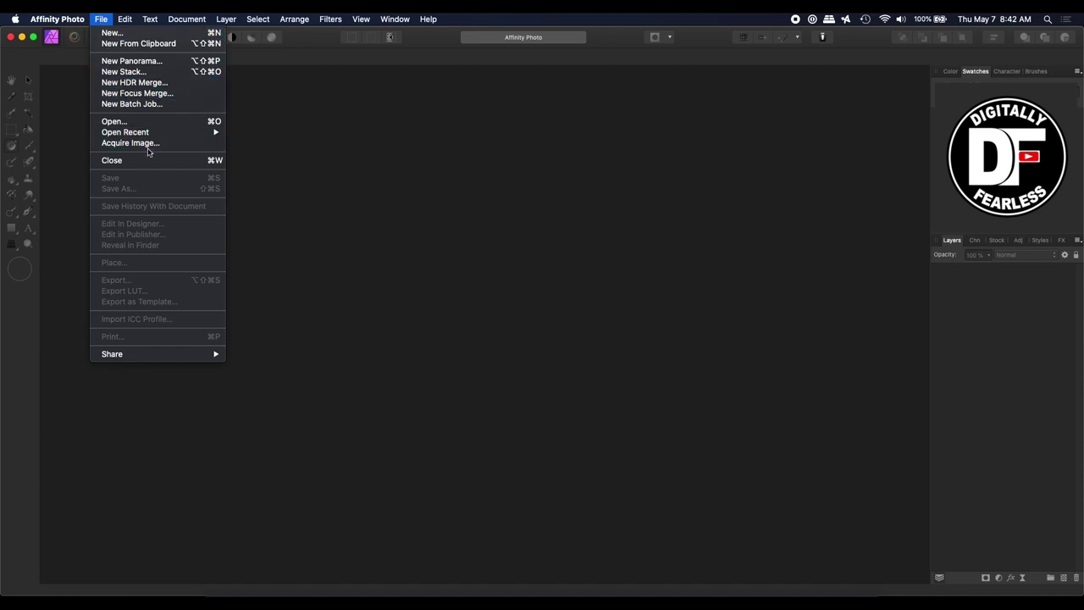
mouse_move(153, 136)
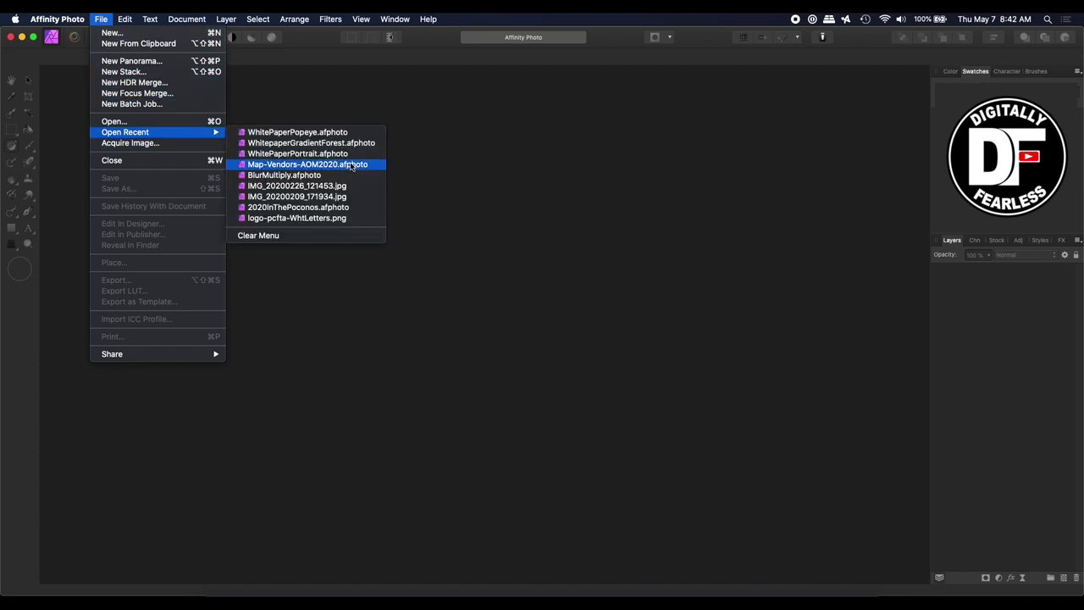
click(320, 158)
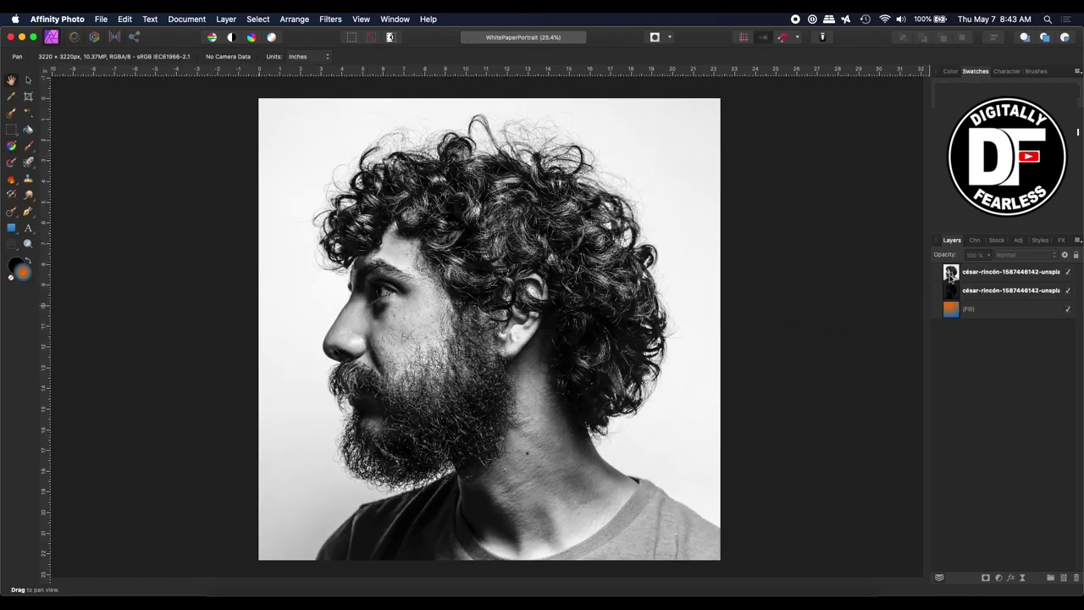
Step: Hide the second portrait layer and apply Erase White Paper to the top portrait layer
click(950, 274)
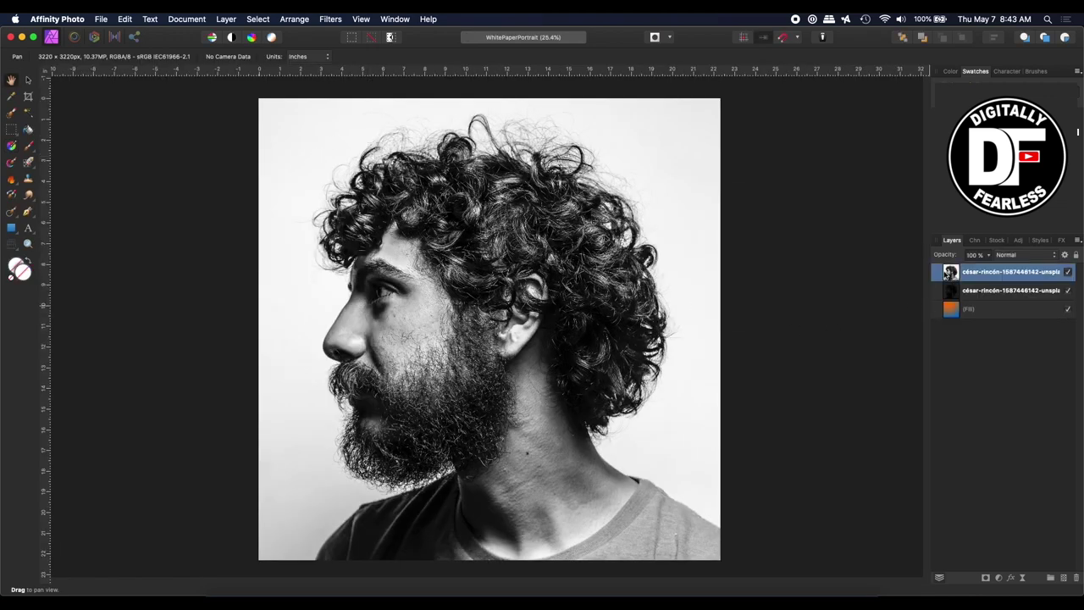
click(1068, 290)
click(226, 18)
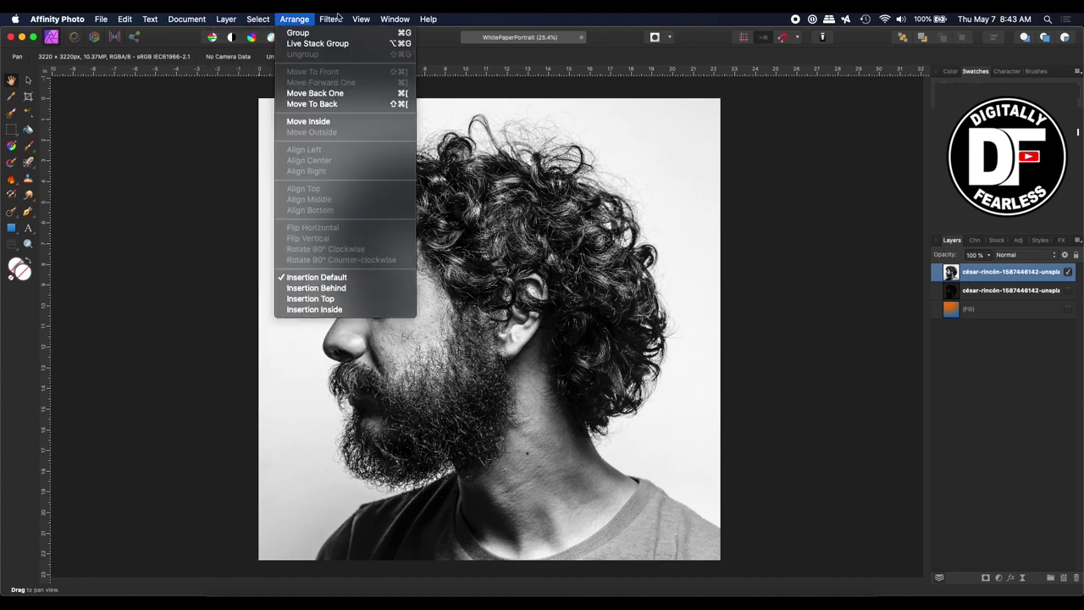
mouse_move(331, 19)
mouse_move(336, 88)
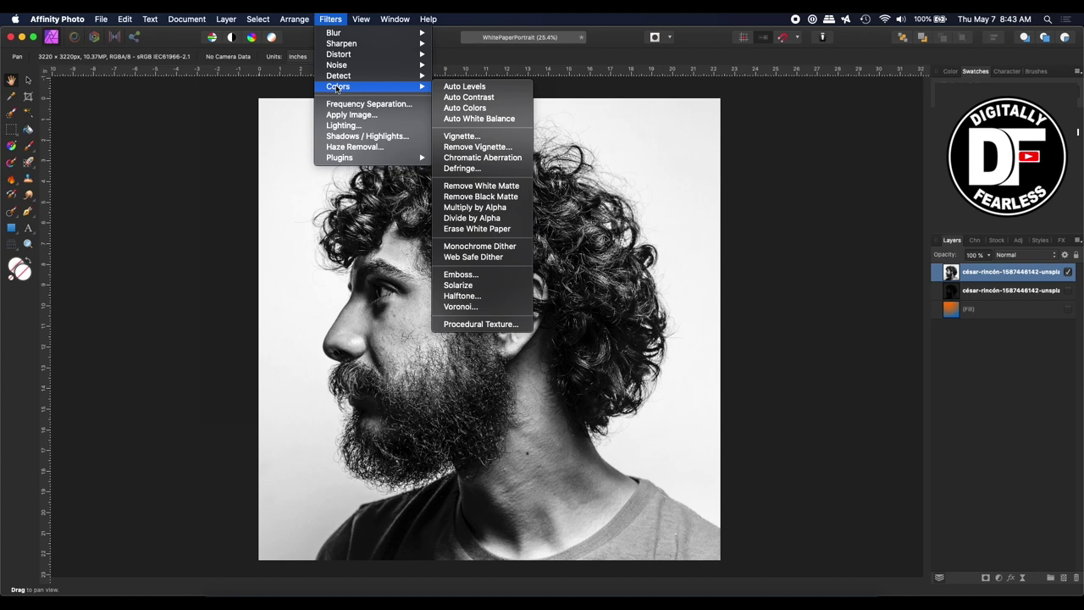
click(491, 229)
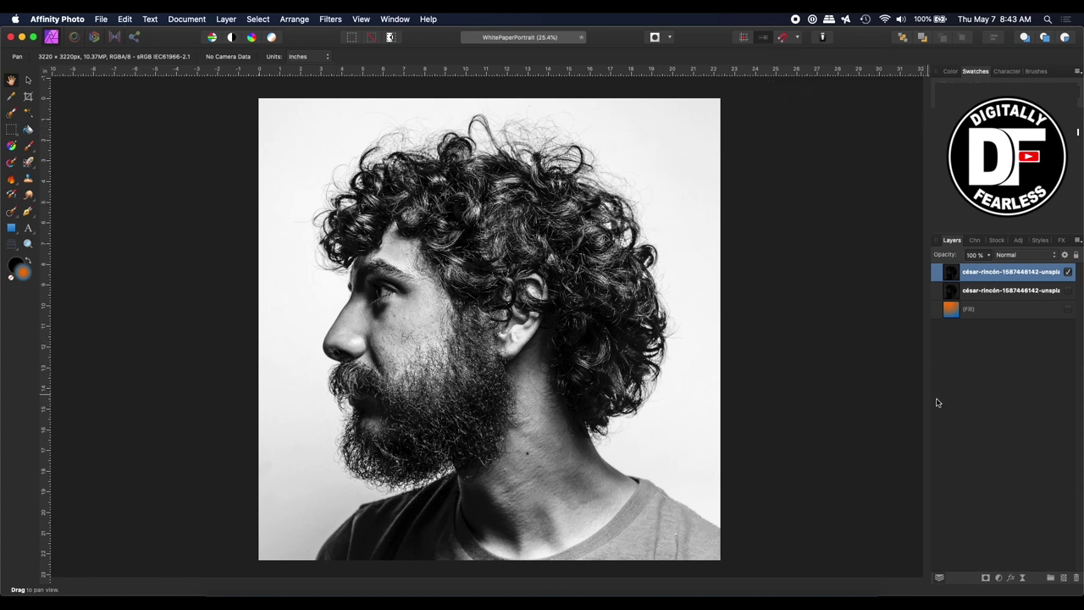
Step: Briefly show then re-hide the orange-blue gradient fill, deselect the portrait, and open the Layer menu
click(185, 19)
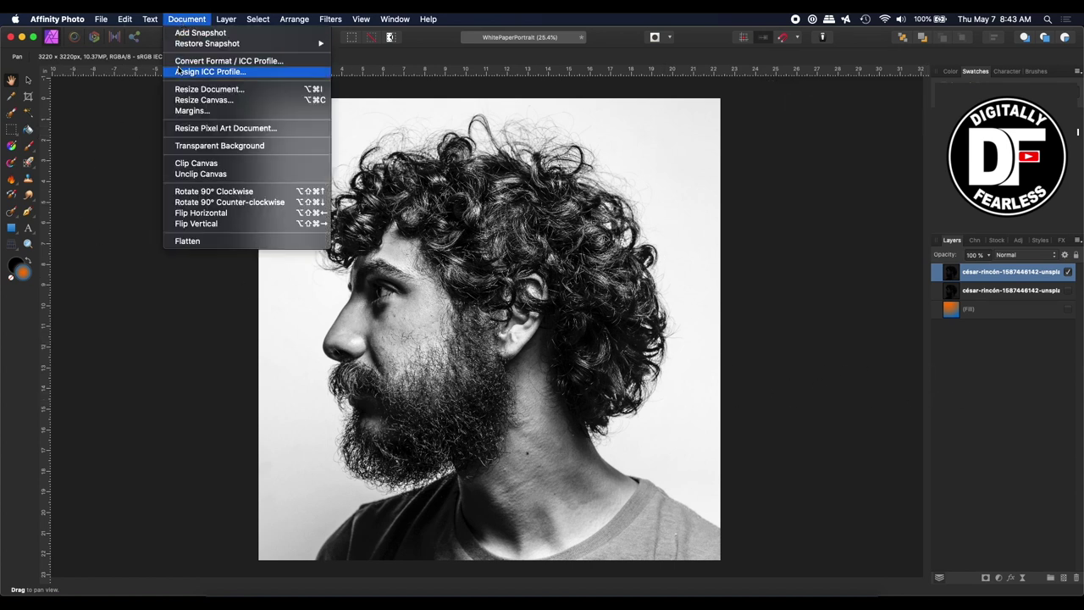
click(826, 201)
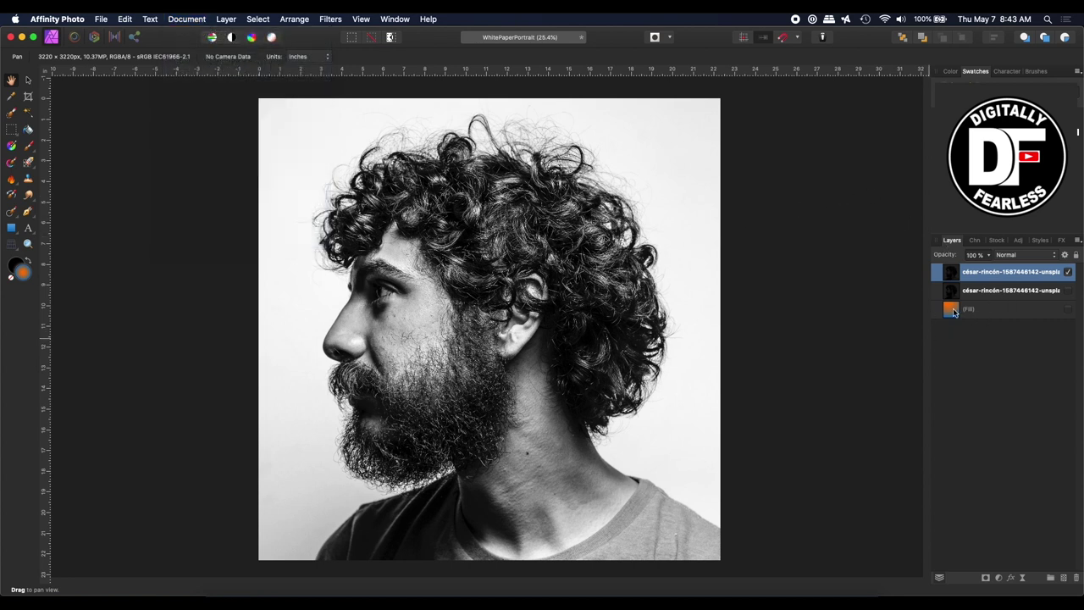
click(1068, 310)
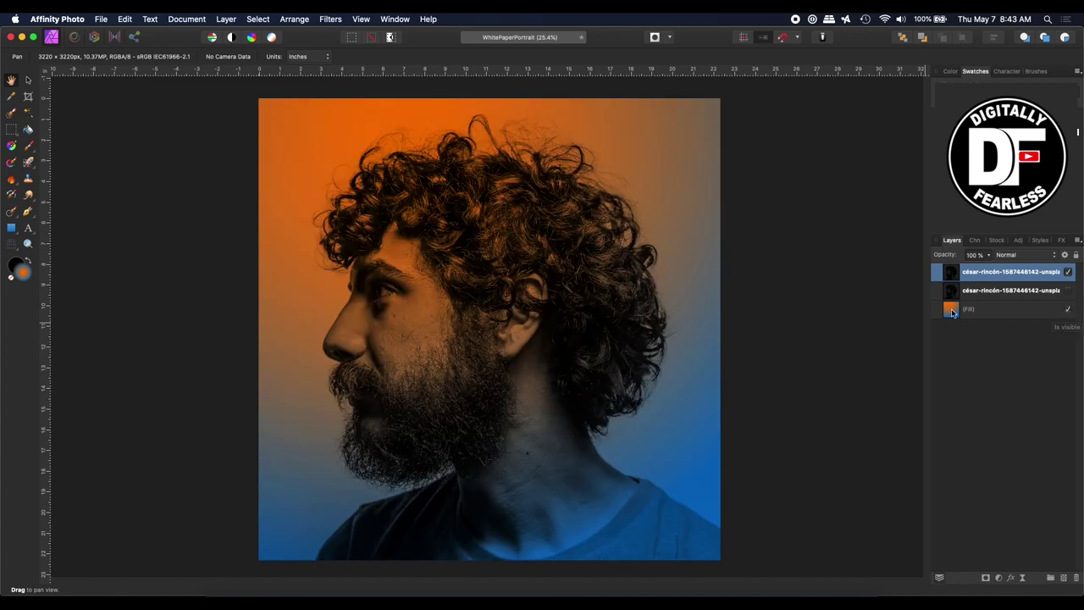
click(1068, 310)
click(1019, 365)
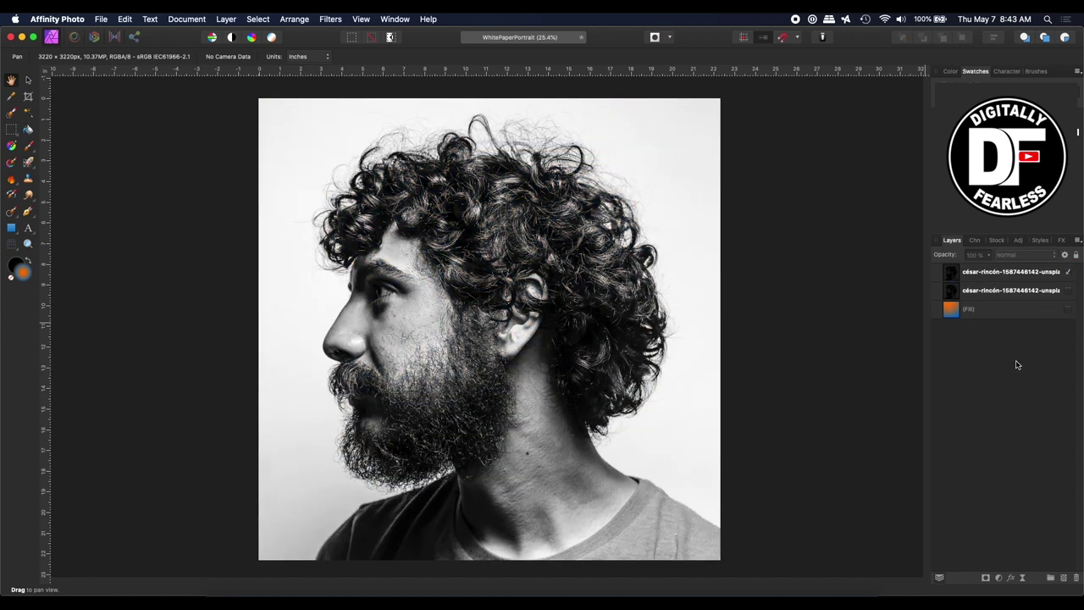
click(228, 18)
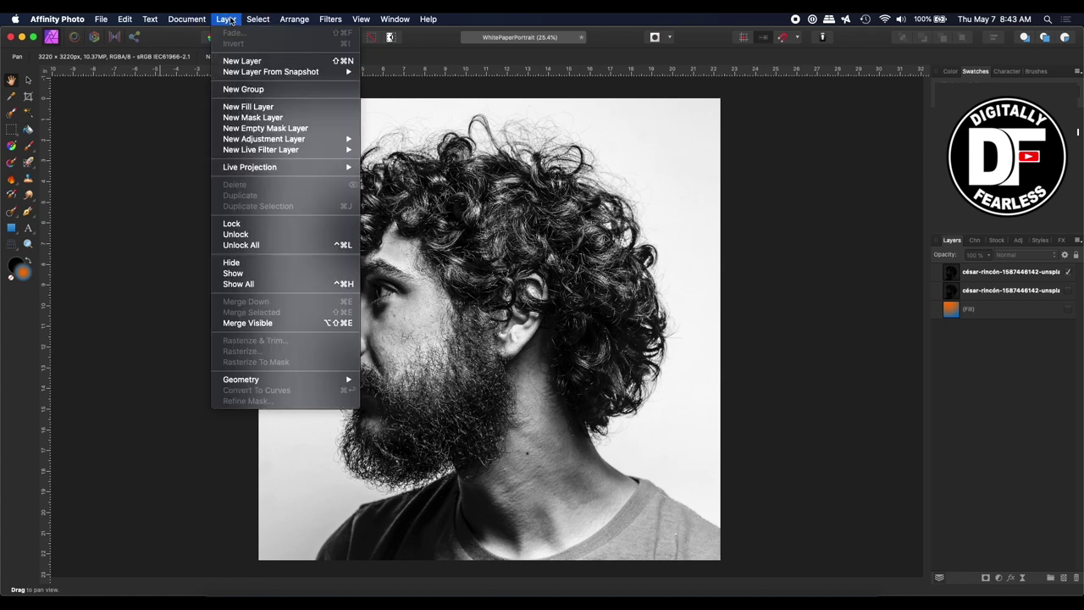
Step: Add a new fill layer, switch it to a gradient and make one stop orange
click(231, 106)
click(120, 57)
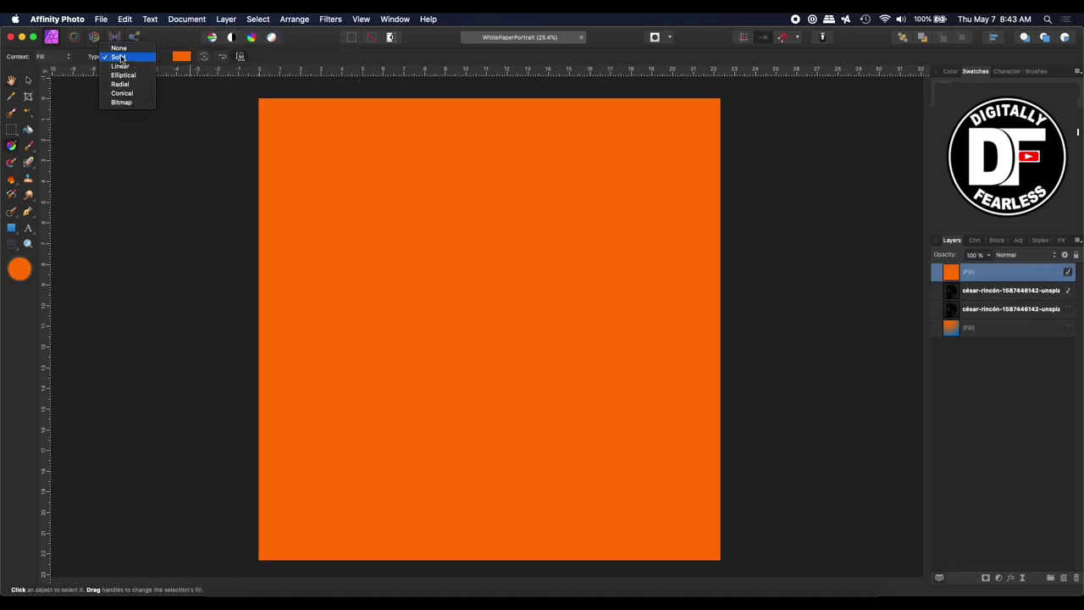
click(187, 57)
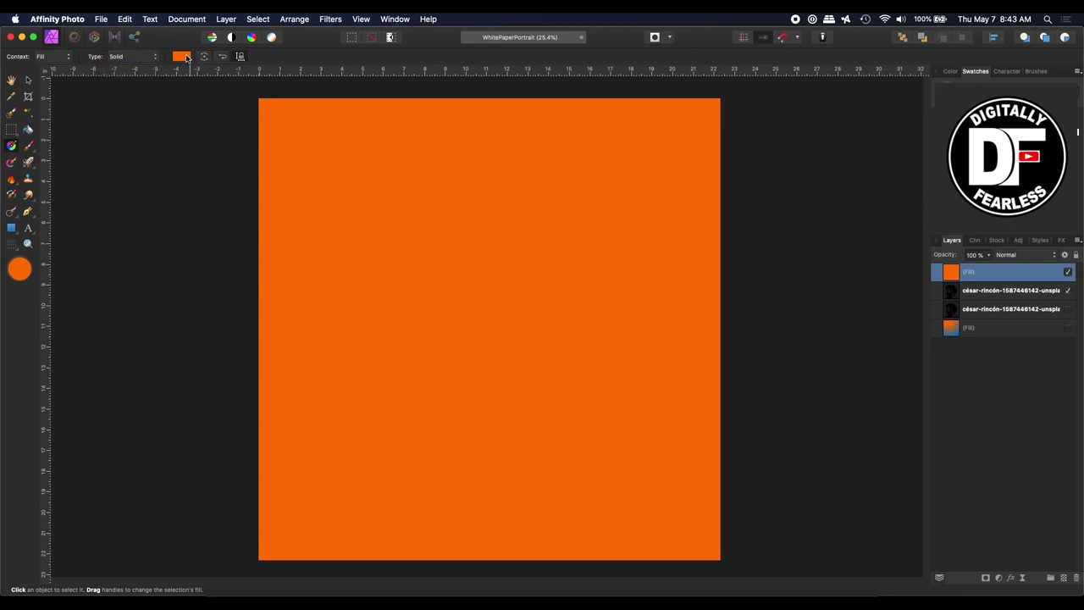
click(183, 57)
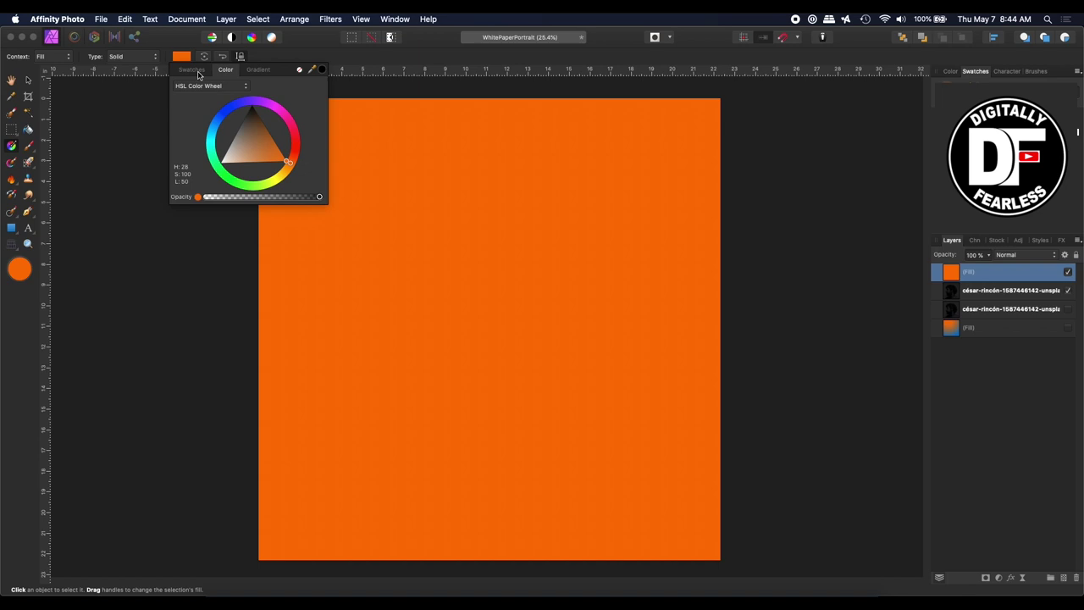
click(258, 70)
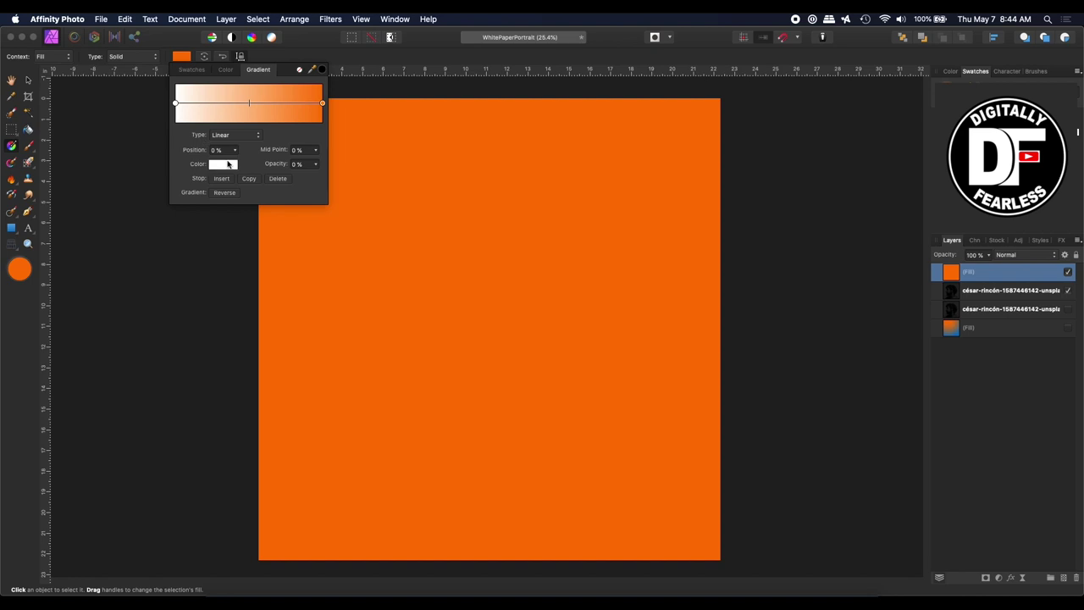
click(225, 165)
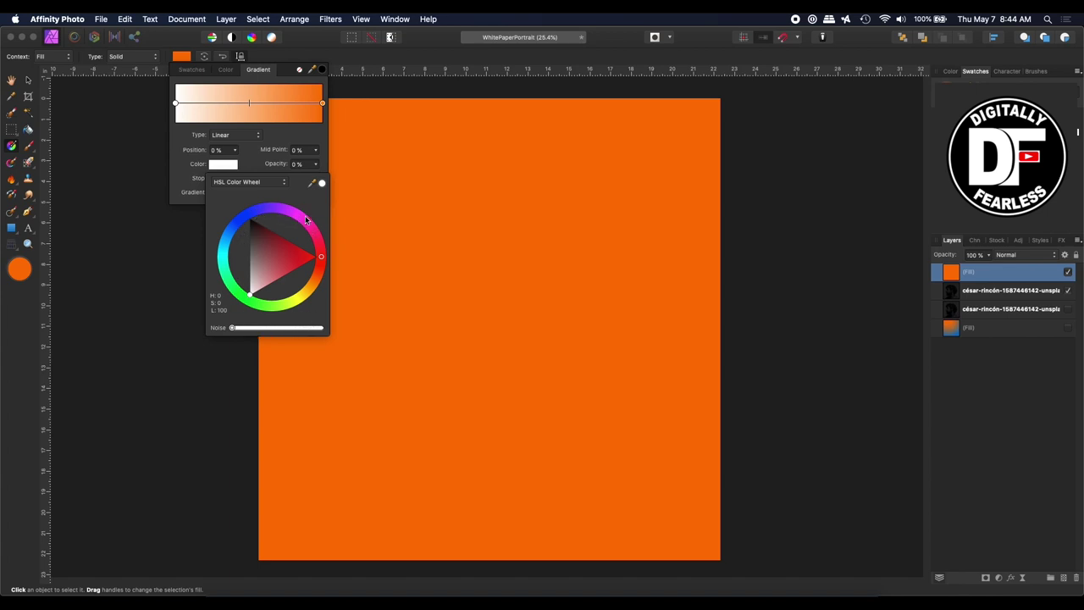
drag(321, 260, 314, 283)
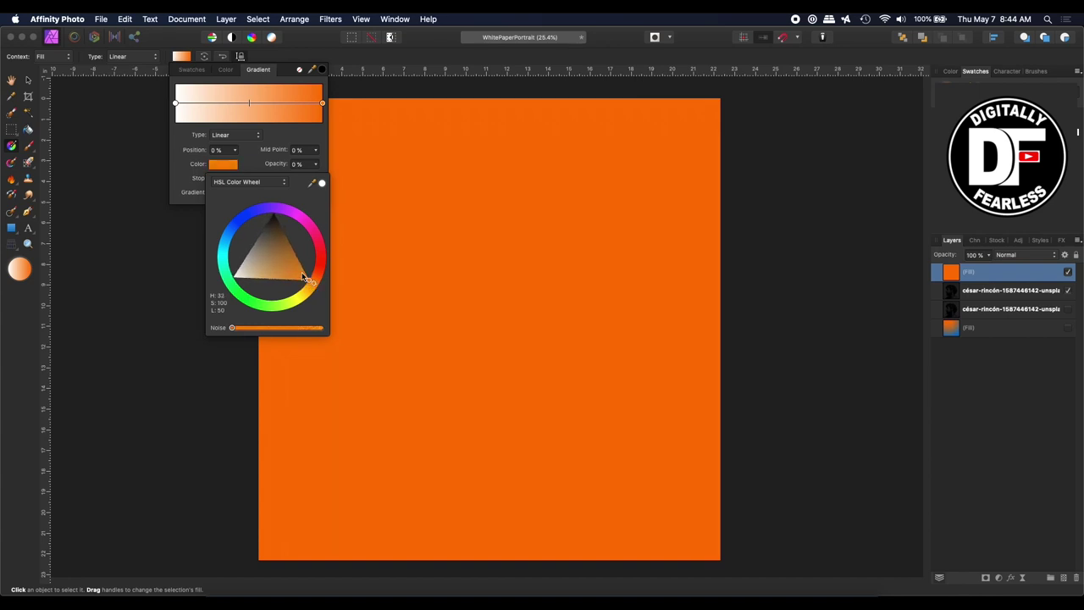
click(187, 161)
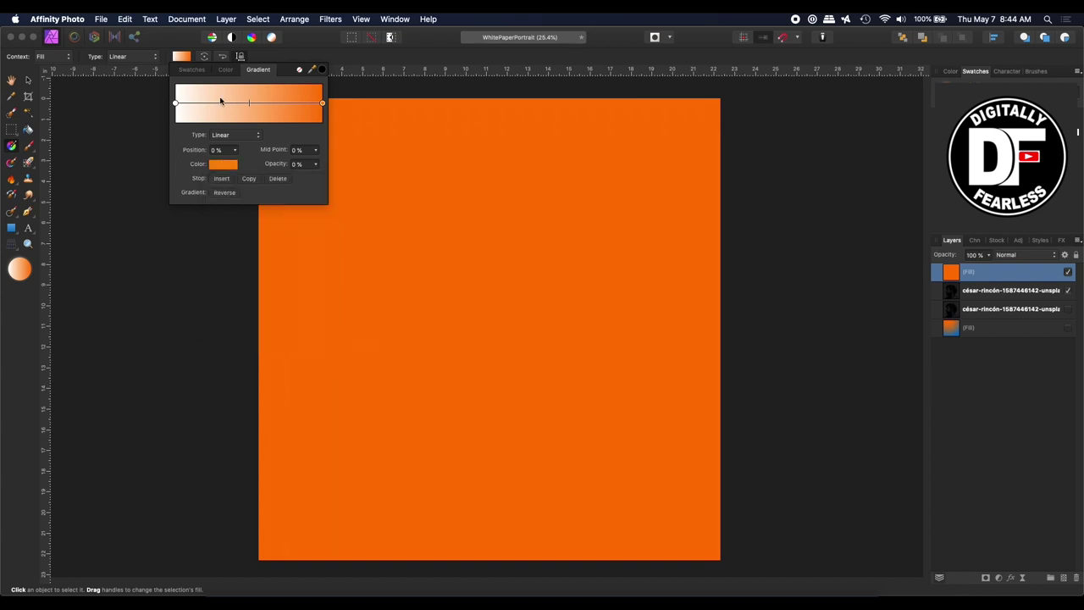
Step: Make the left gradient stop blue and close the gradient editor
click(175, 103)
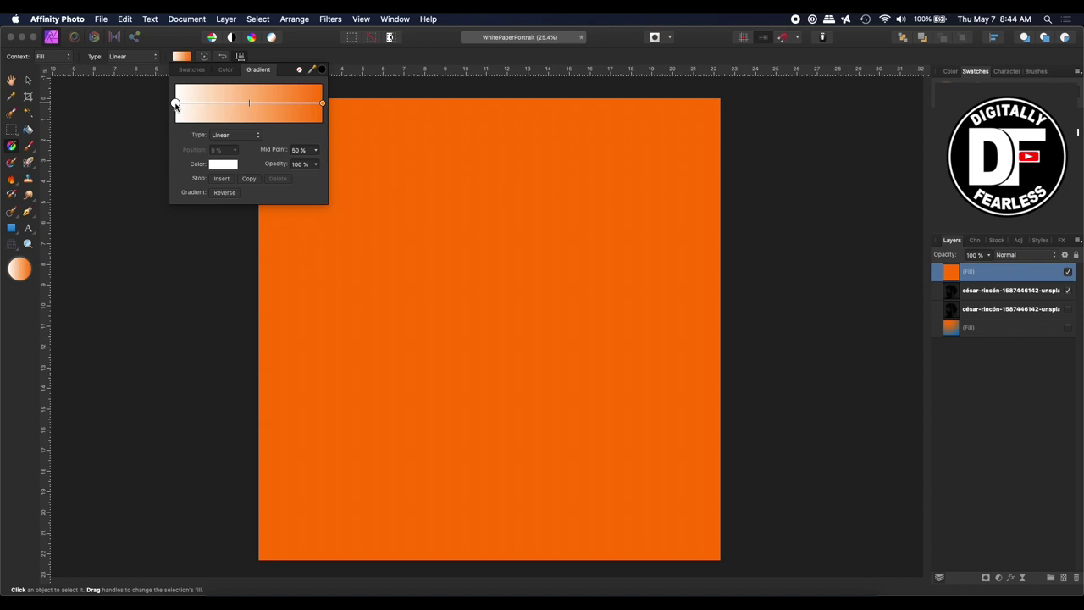
click(212, 166)
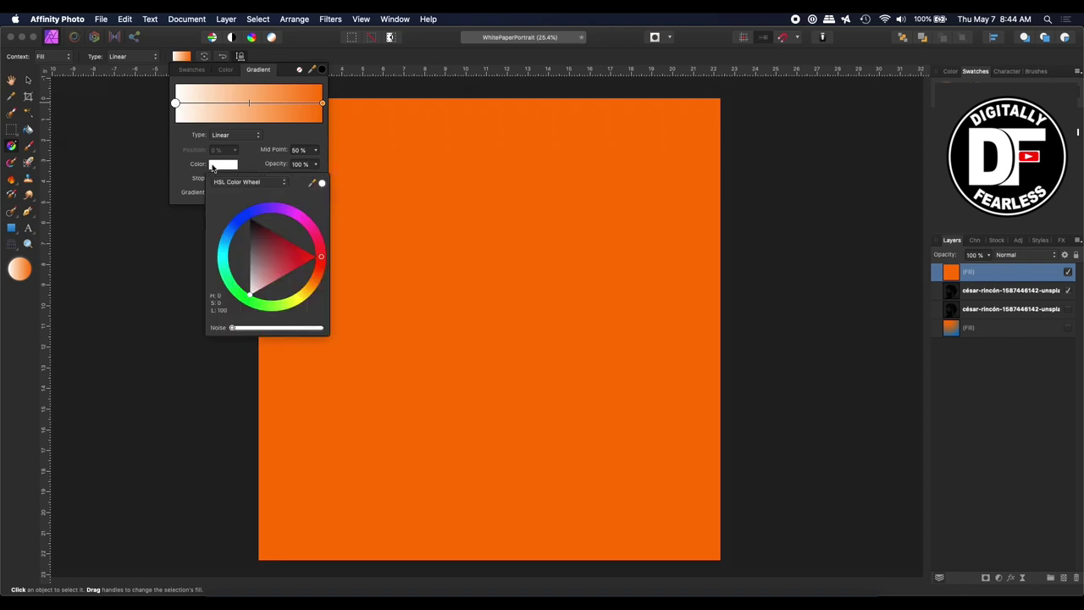
click(244, 221)
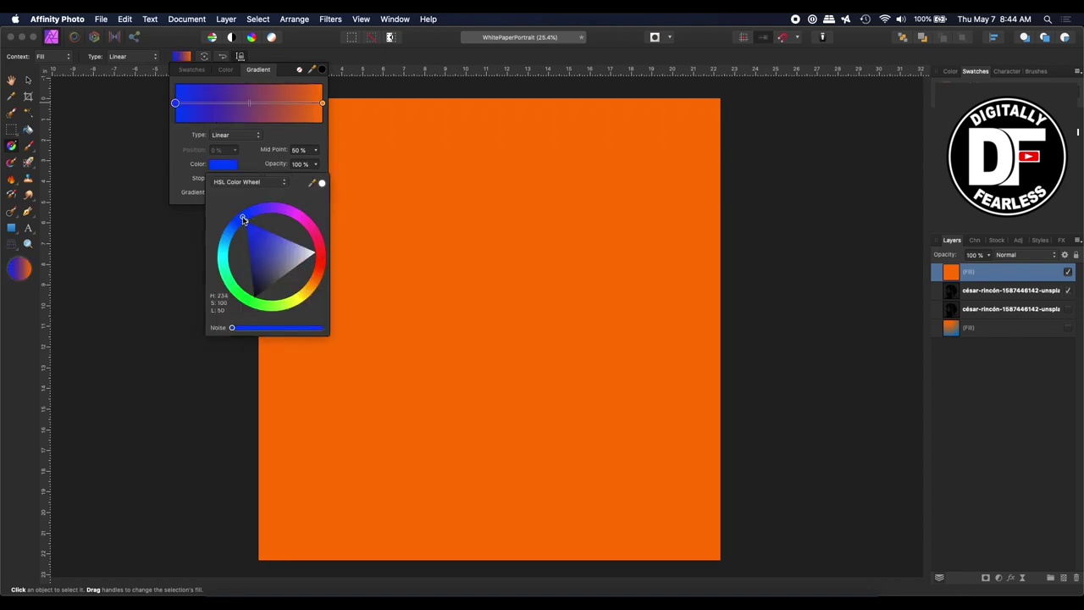
click(177, 149)
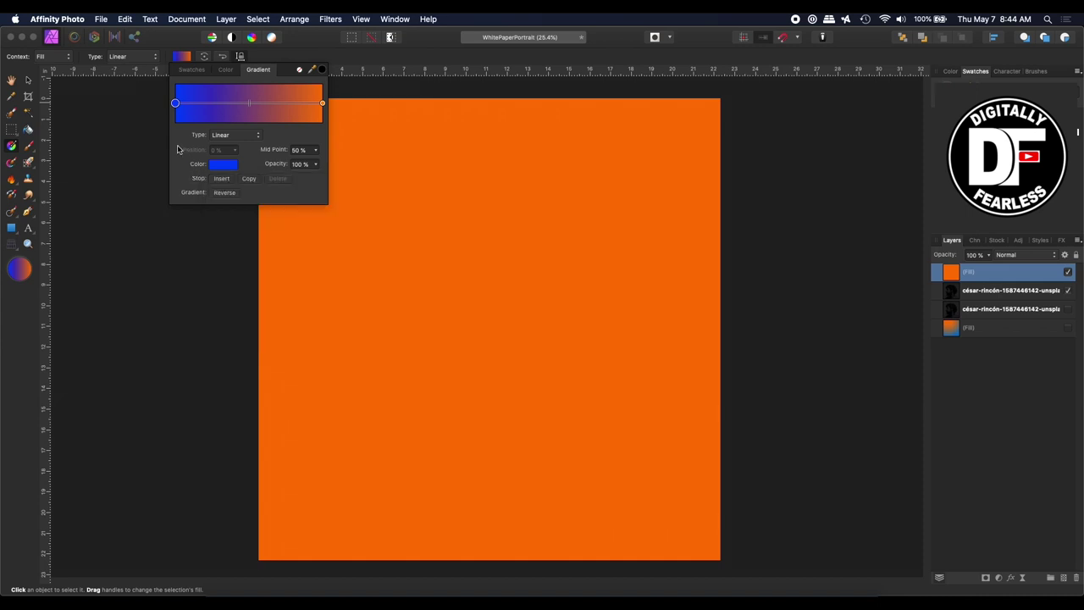
click(11, 151)
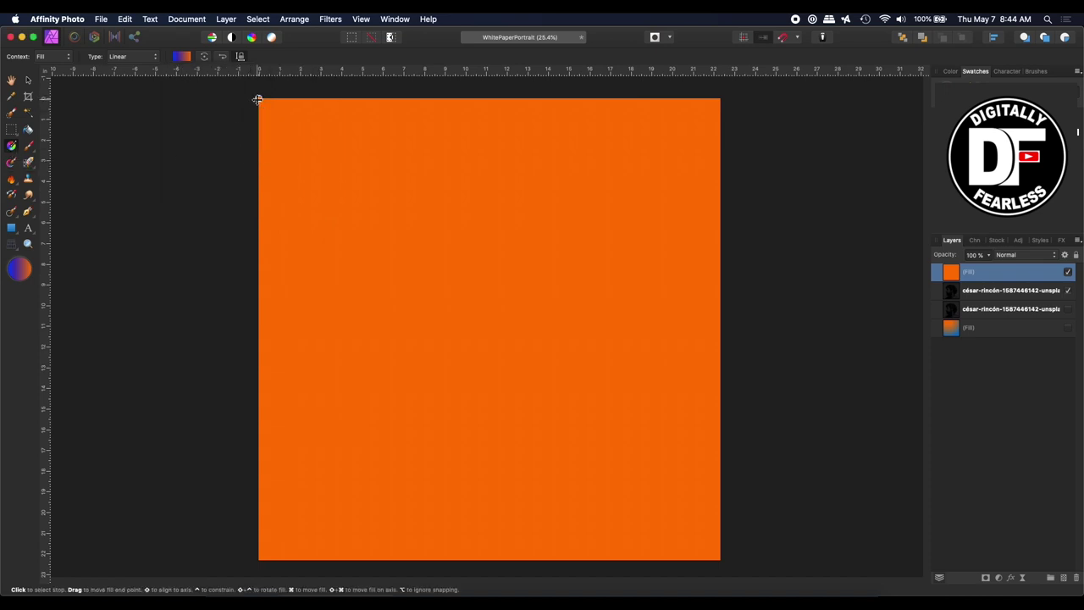
Step: Lay the gradient diagonally across the canvas and move the Fill layer below the top portrait layer
drag(258, 98, 517, 423)
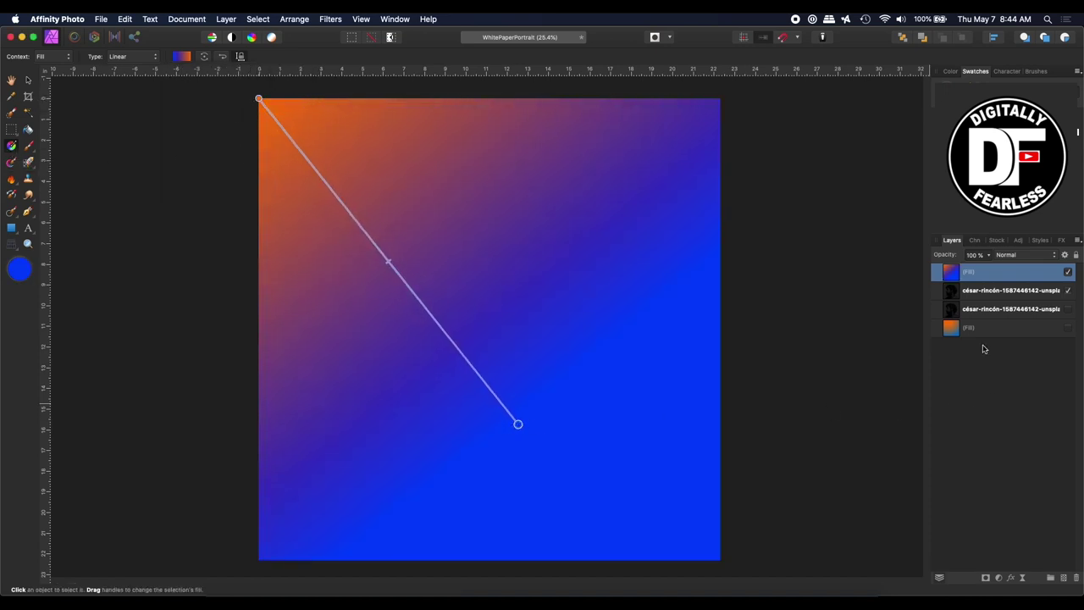
drag(955, 276, 946, 303)
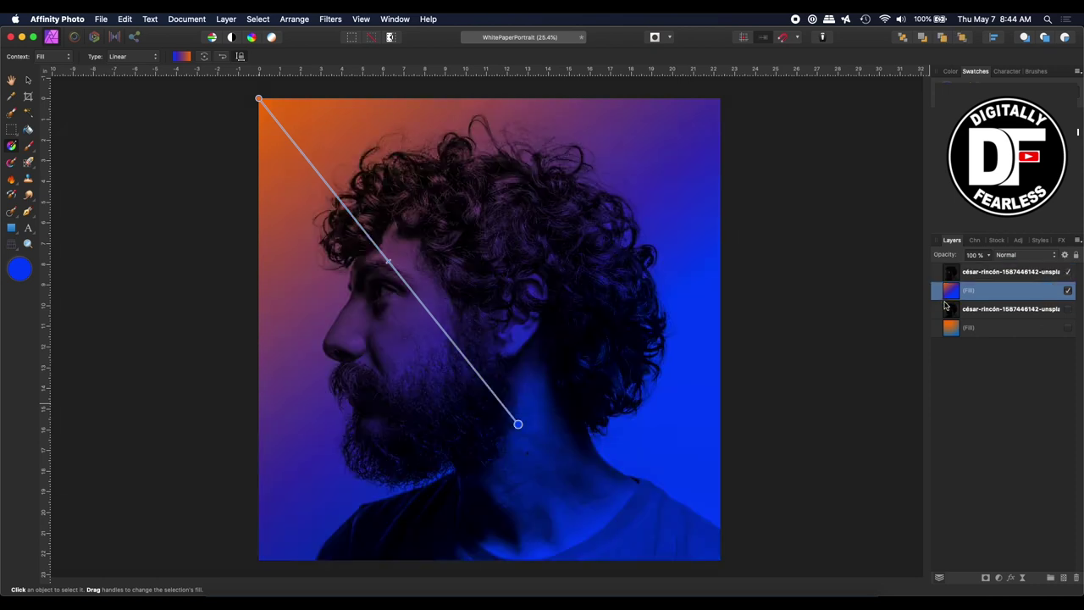
drag(517, 423, 540, 386)
Step: Switch the gradient to Radial, centred near the ear with its start point up in the hair
click(143, 56)
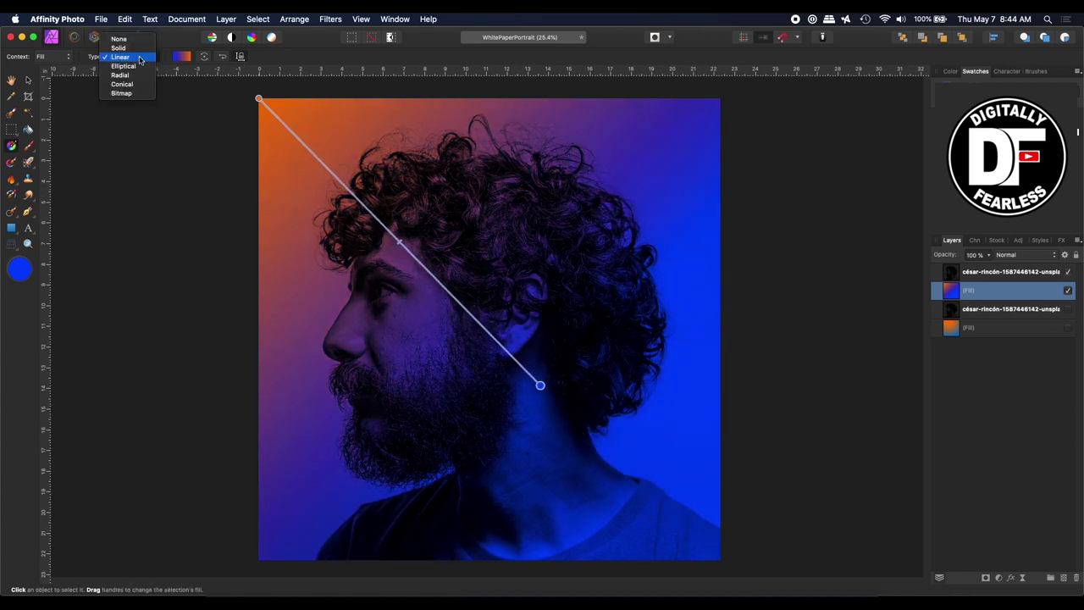
click(141, 76)
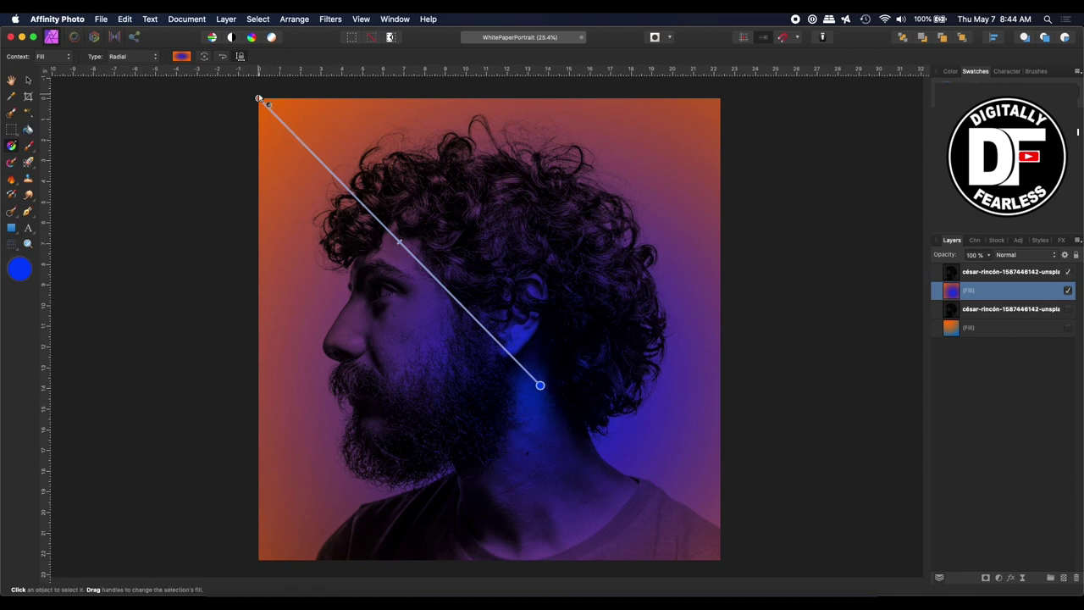
drag(259, 99, 529, 287)
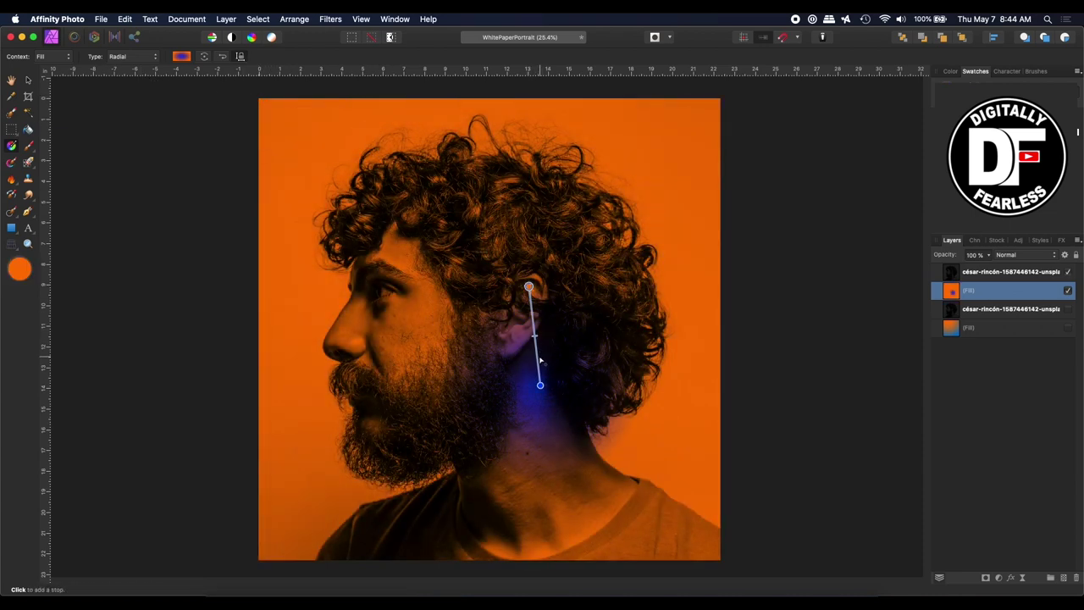
drag(540, 385, 474, 299)
drag(466, 206, 455, 155)
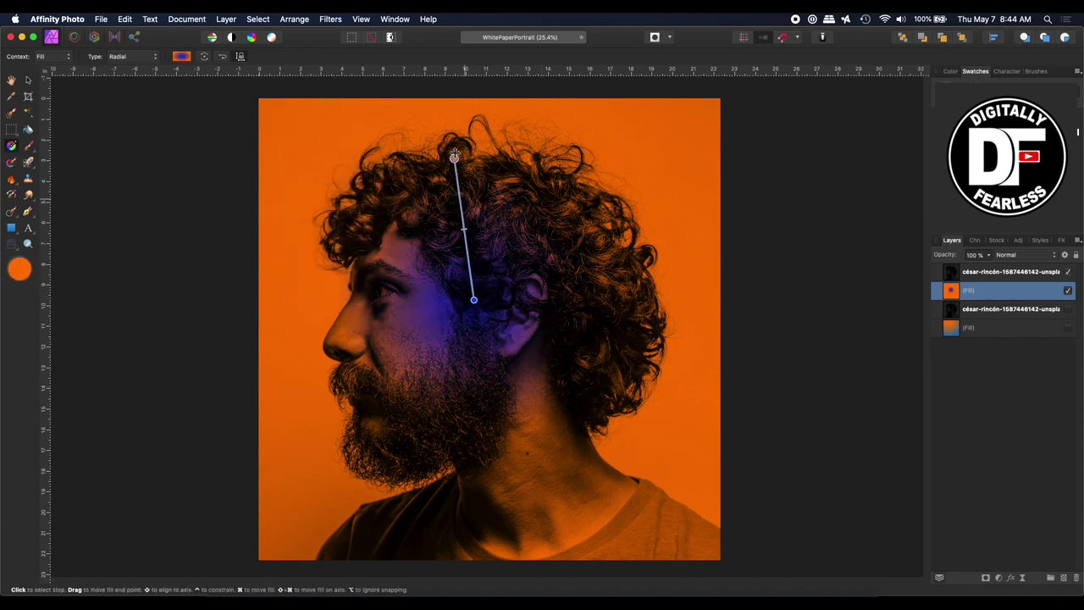
click(184, 57)
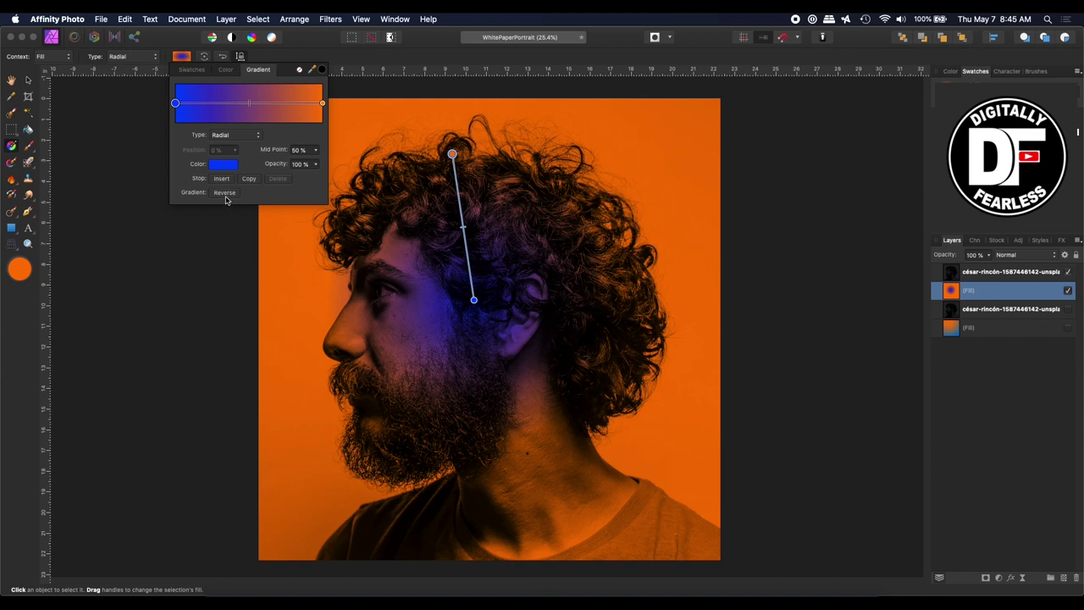
Step: Reverse the radial gradient and stretch it wide so orange surrounds the face, fading to blue corners
click(225, 194)
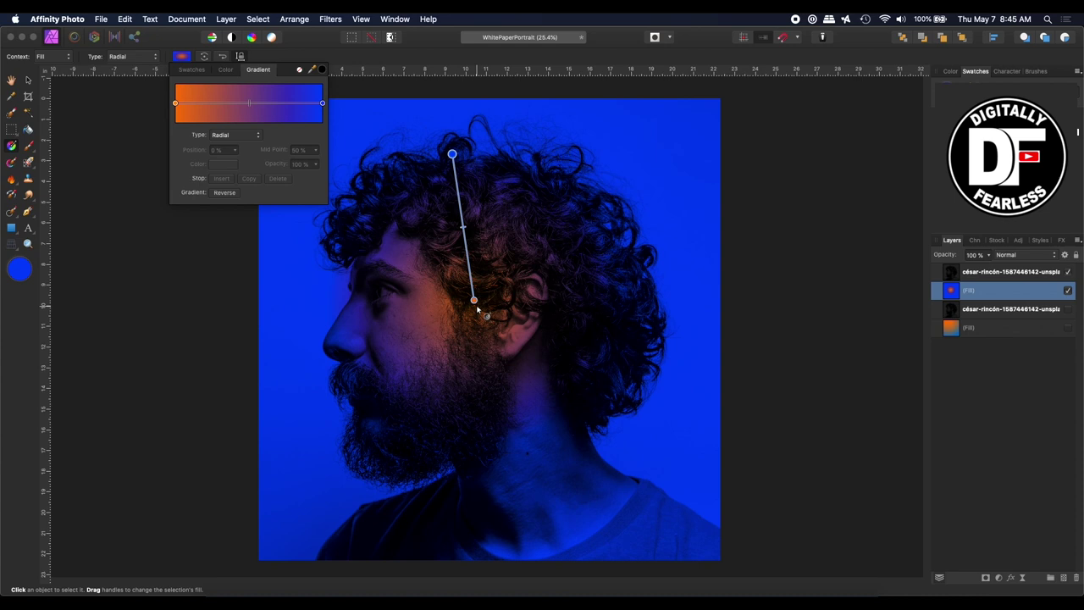
drag(473, 292, 489, 315)
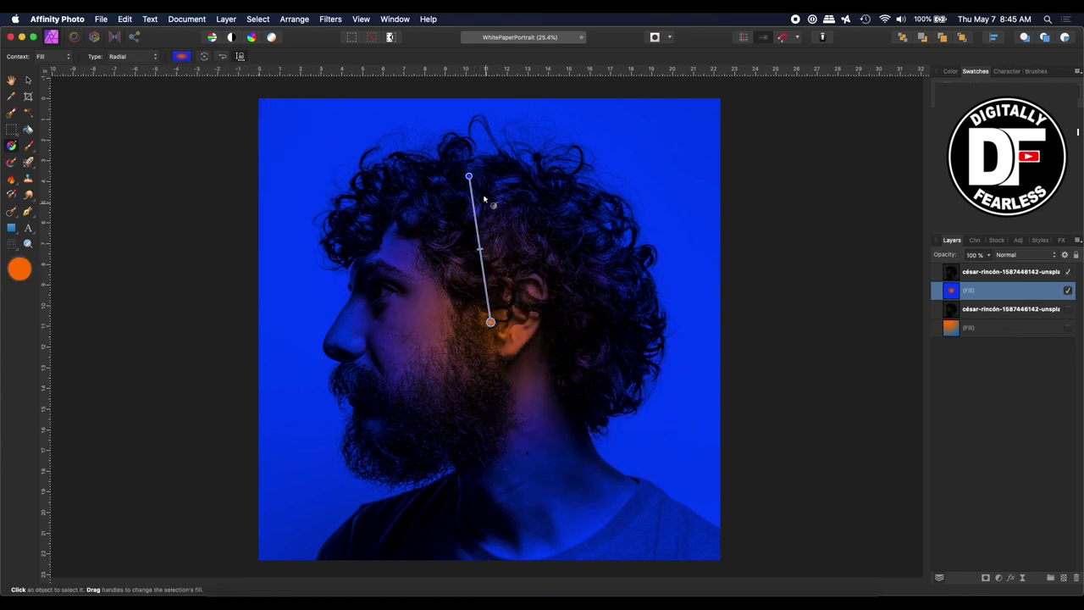
drag(468, 176, 281, 100)
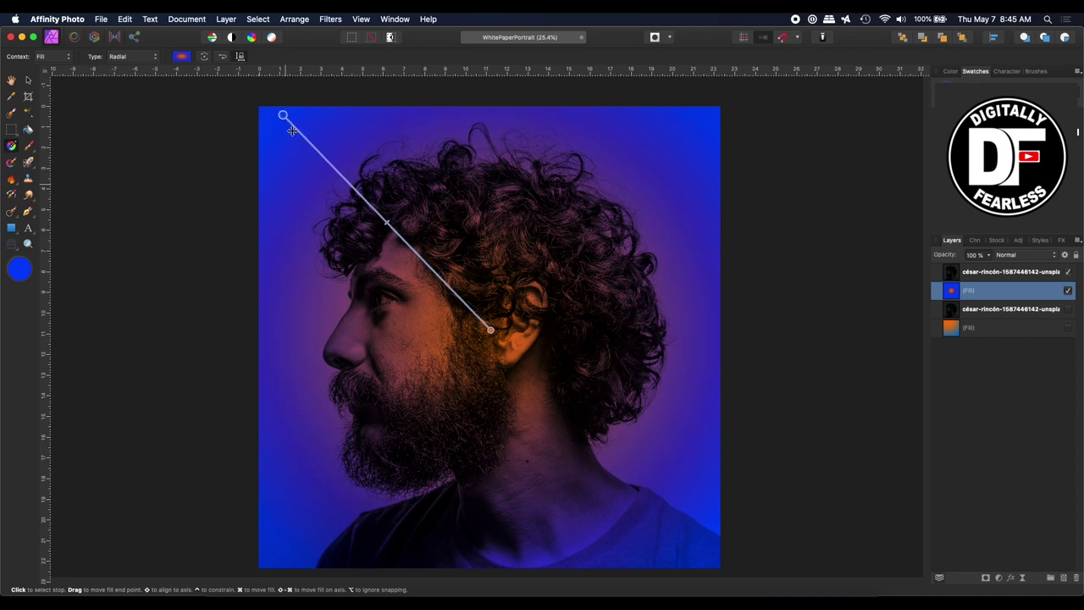
mouse_move(490, 330)
mouse_down()
mouse_move(477, 342)
mouse_move(494, 327)
mouse_up()
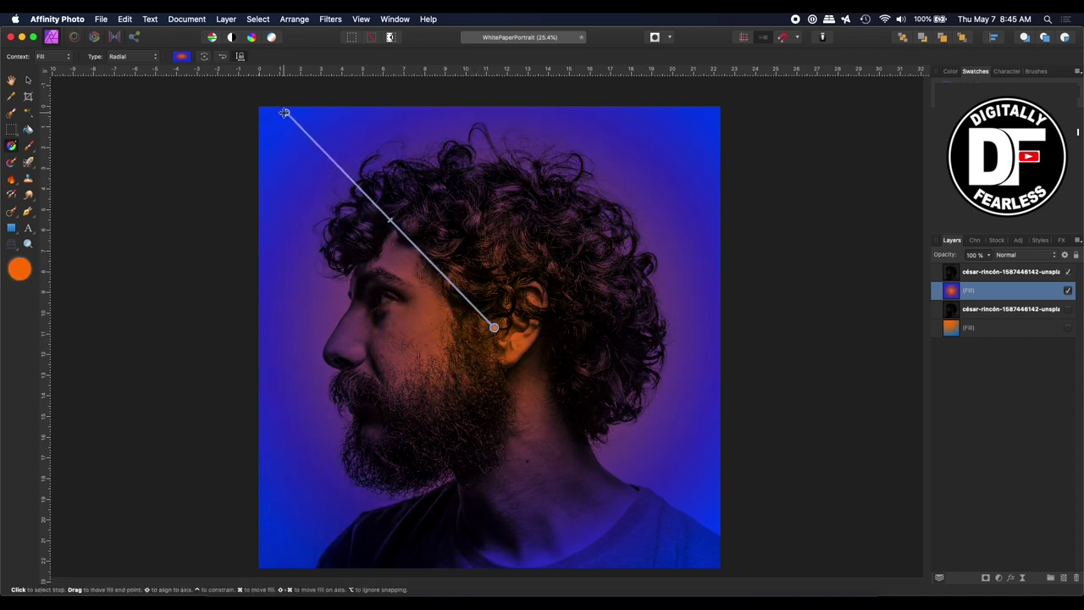
drag(285, 112, 242, 73)
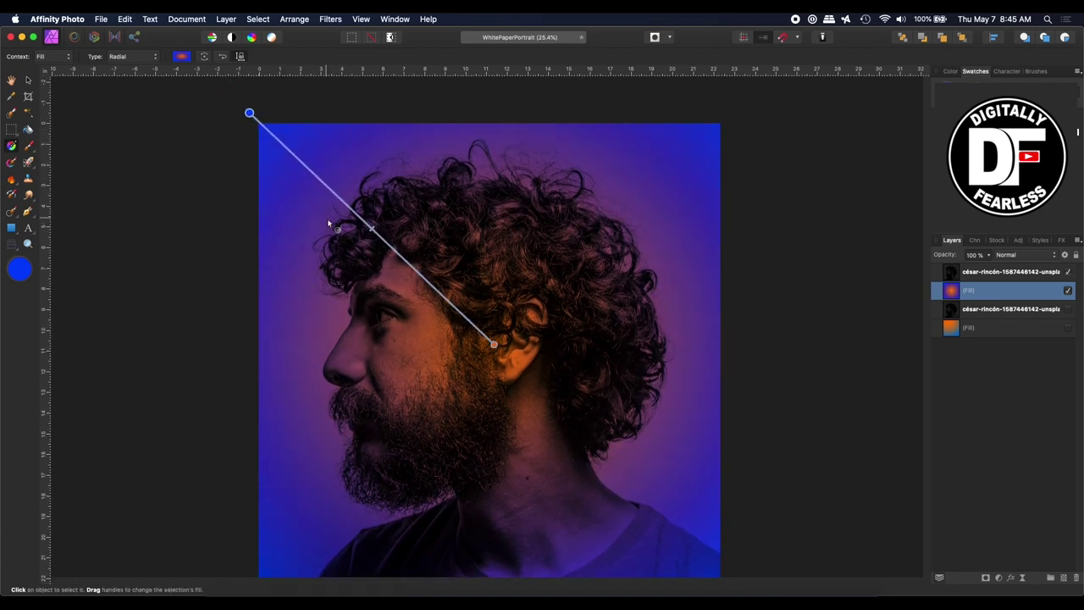
mouse_move(373, 229)
mouse_down()
mouse_move(393, 251)
mouse_move(339, 206)
mouse_move(356, 219)
mouse_move(349, 208)
mouse_up()
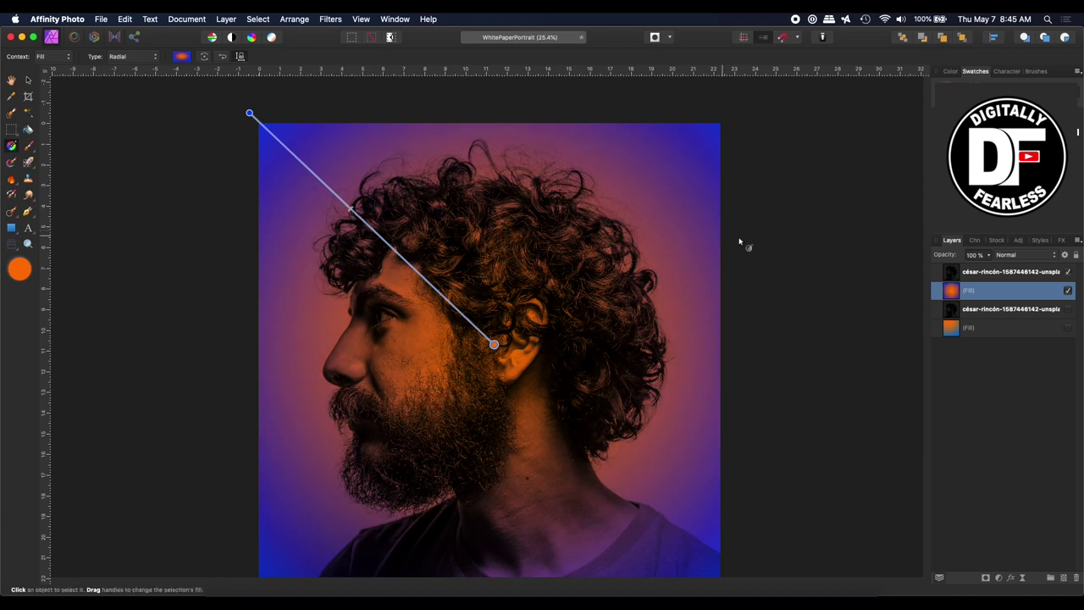
click(28, 80)
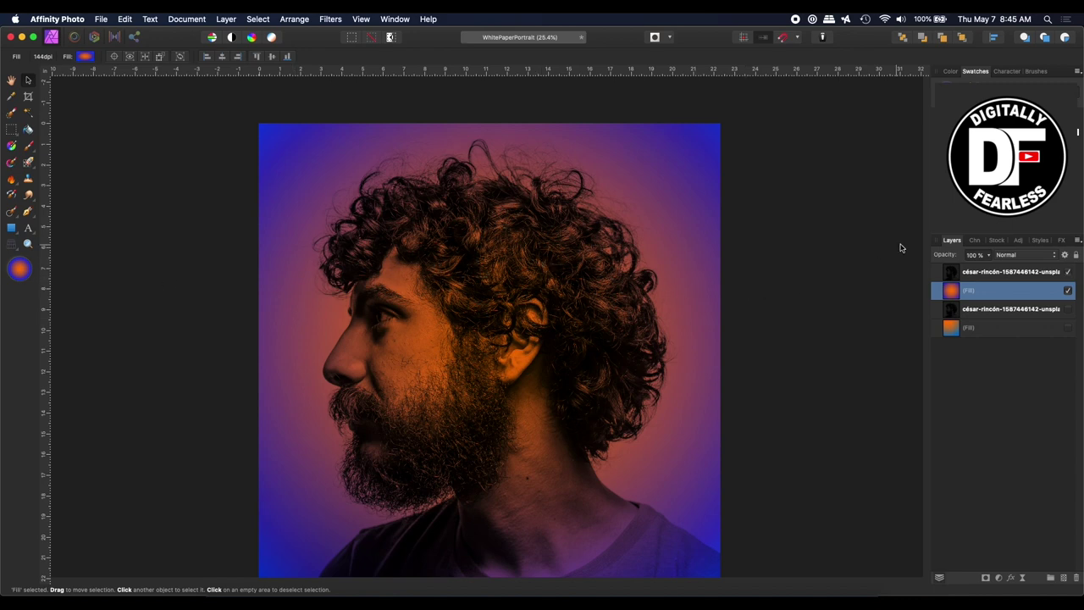
Step: Lower the Fill layer's opacity to 91% and save the WhitePaperPortrait document
mouse_move(950, 255)
mouse_down()
mouse_move(940, 258)
mouse_move(962, 254)
mouse_up()
click(974, 362)
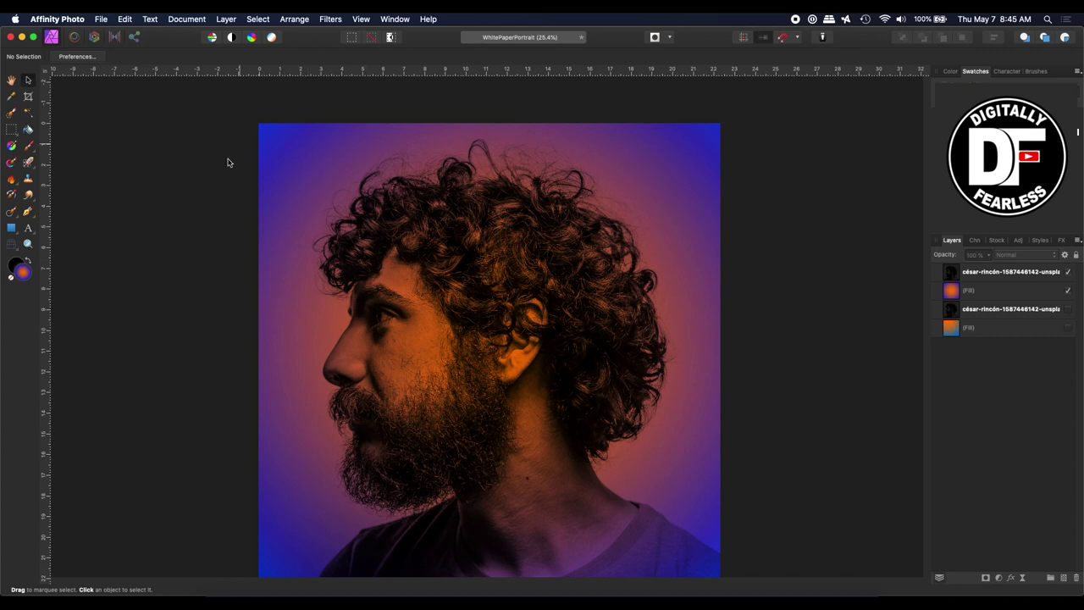
key(super+s)
Step: Open the recent document WhitepaperGradientForest.afphoto
click(102, 19)
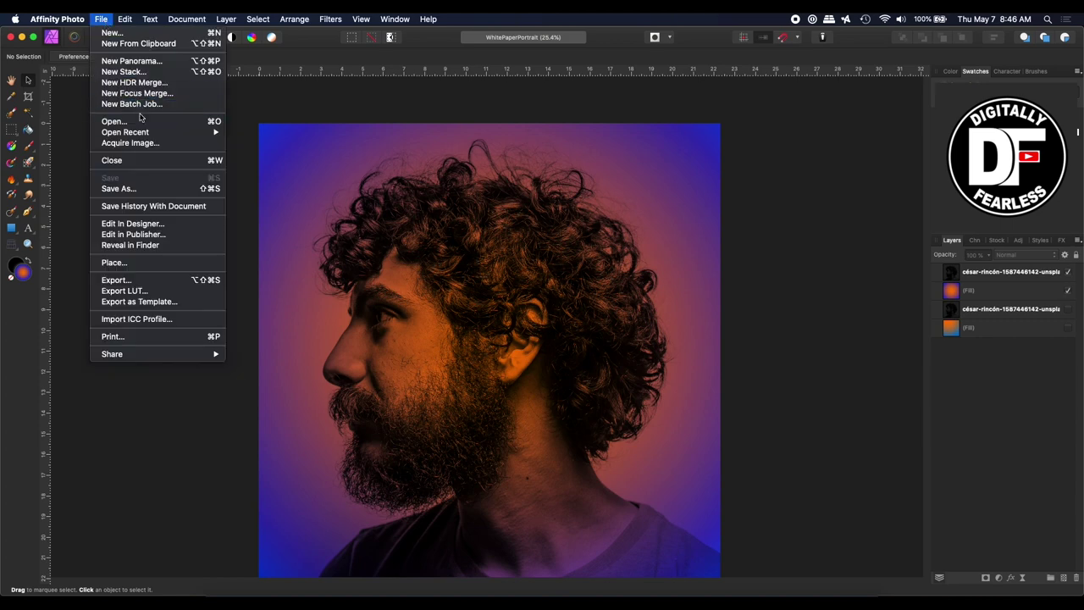
mouse_move(147, 134)
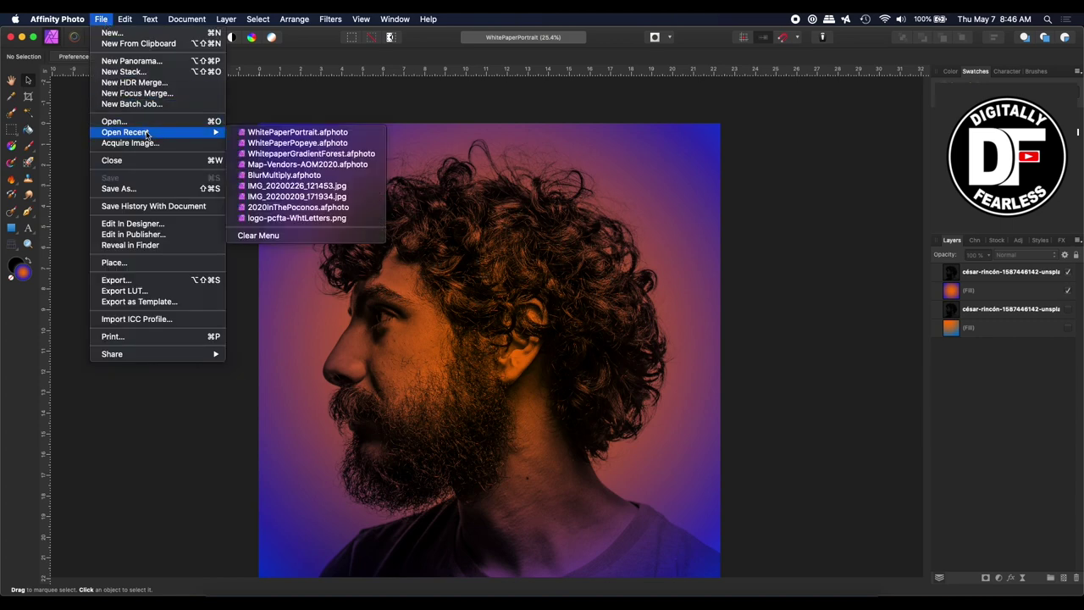
click(299, 155)
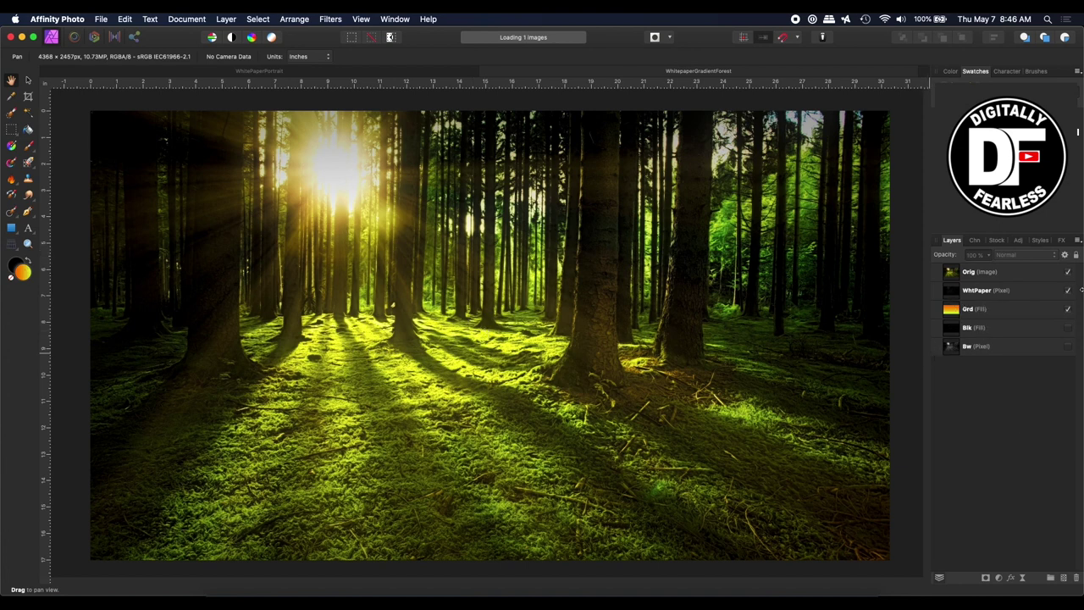
Step: Hide the Grd layer and duplicate the Orig photo layer, keeping the copy beneath the top Orig
click(1069, 309)
click(951, 273)
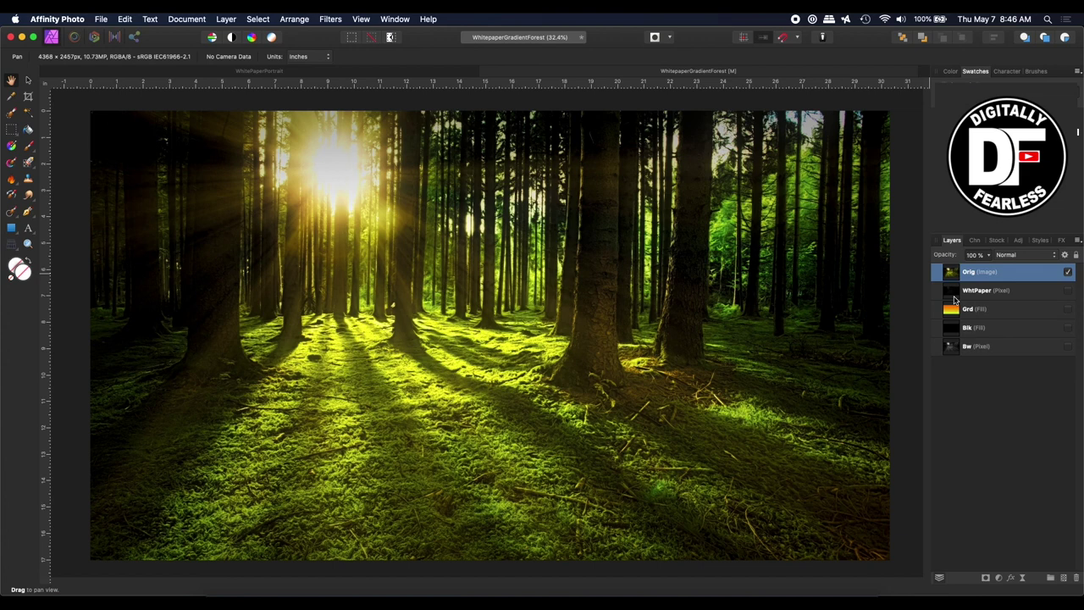
key(super+j)
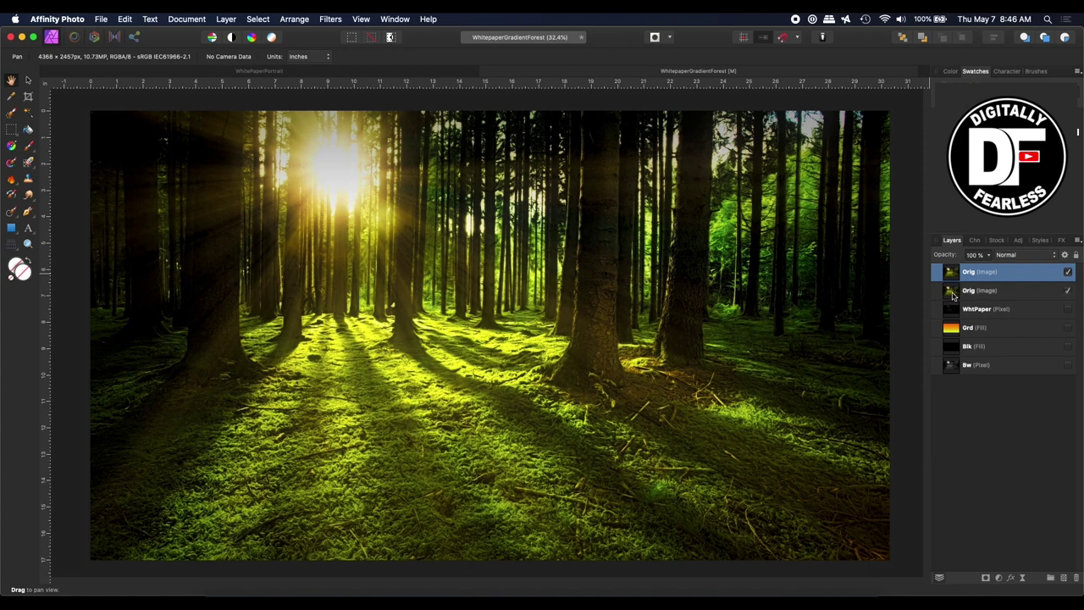
drag(954, 293, 945, 395)
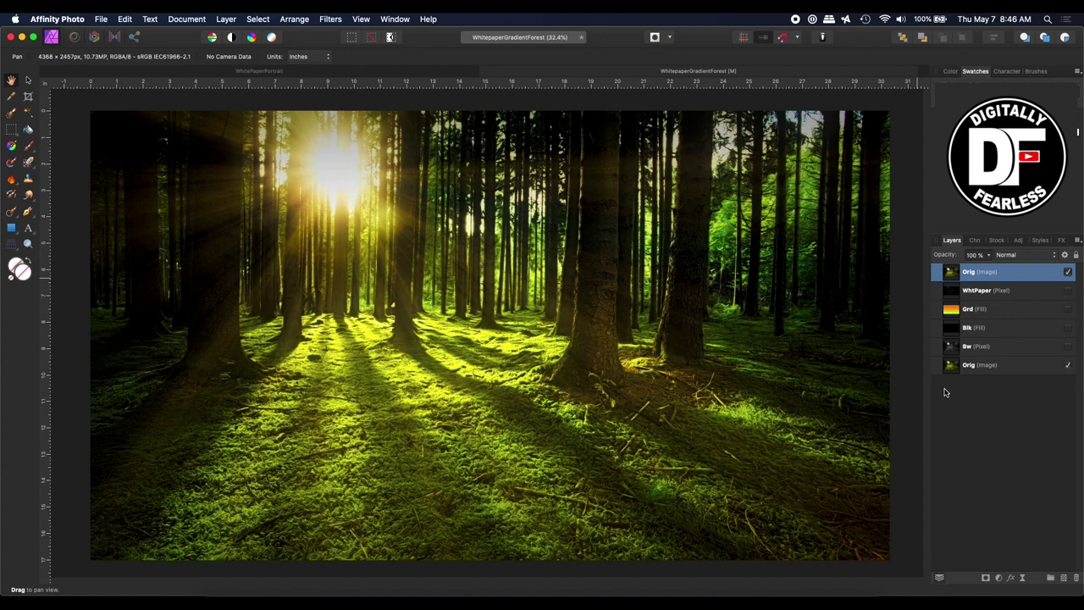
drag(947, 375, 939, 291)
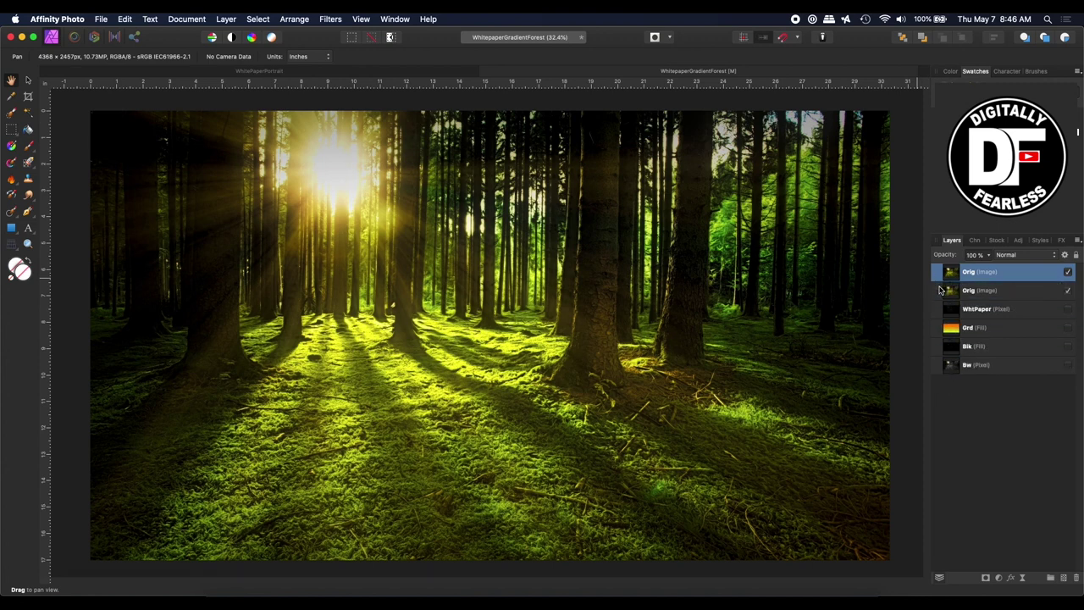
Step: Group the WhtPaper, Grd, Blk and Bw layers and hide the new group
click(997, 313)
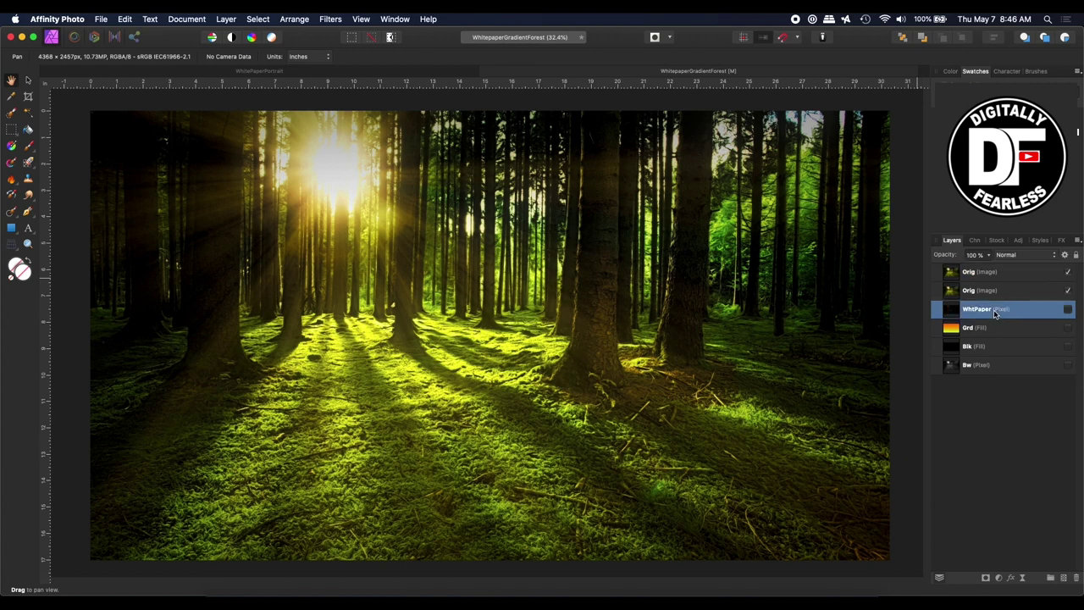
shift+click(968, 369)
key(super+g)
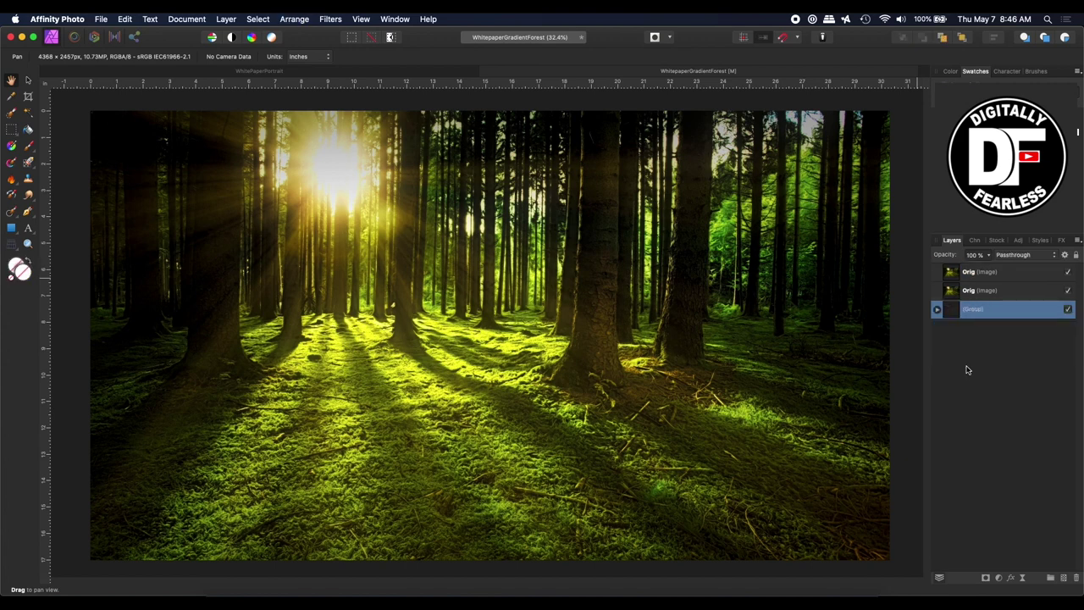
click(1072, 310)
click(983, 350)
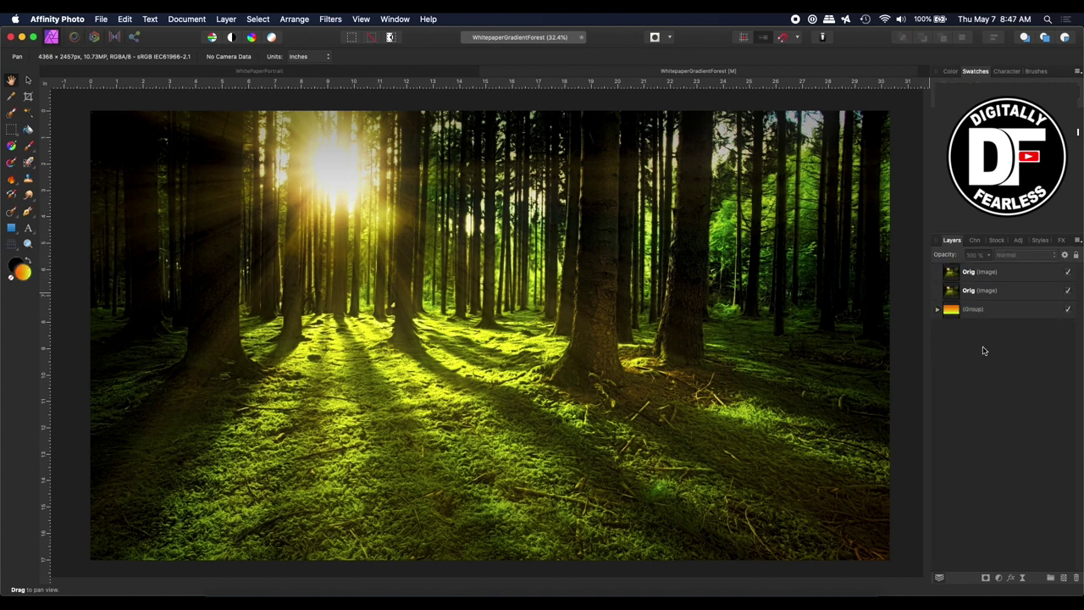
Step: Add an HSL adjustment with Saturation Shift −100% to the top Orig layer and hide the lower Orig copy
click(951, 280)
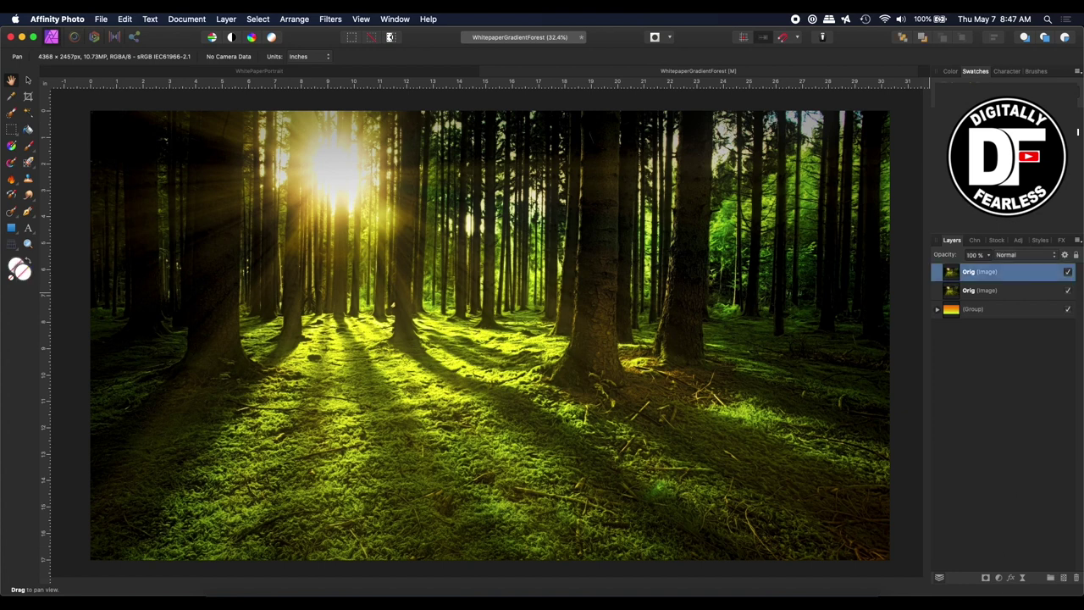
click(998, 579)
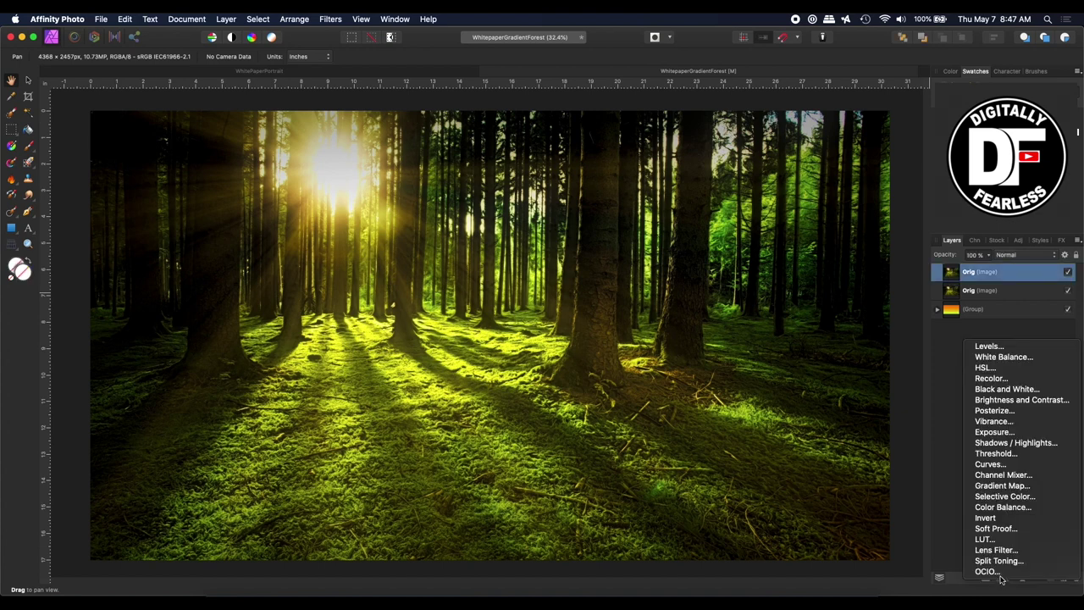
click(985, 368)
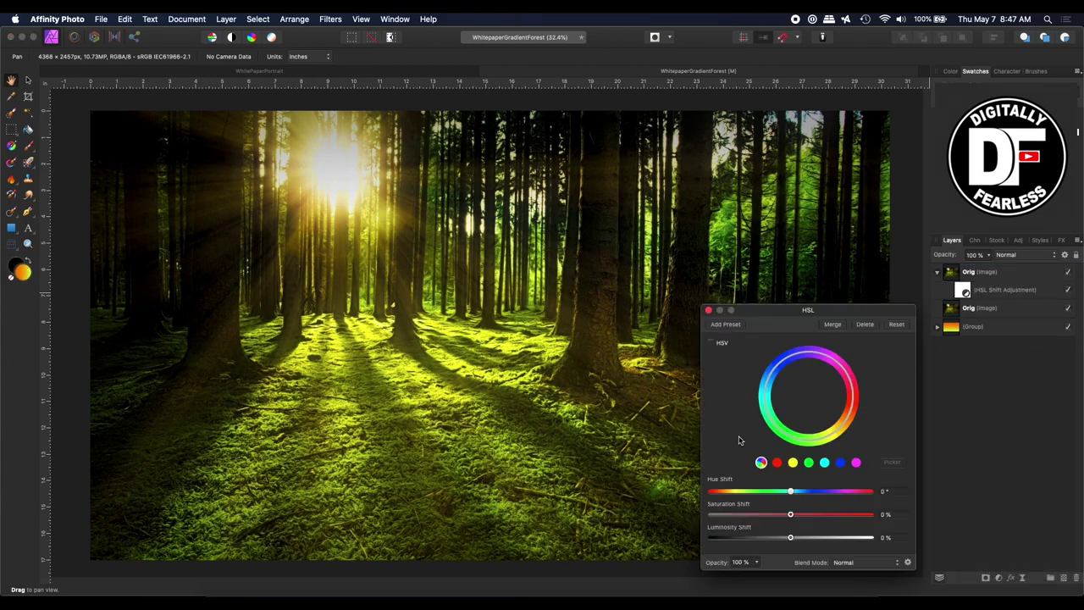
drag(791, 514, 708, 514)
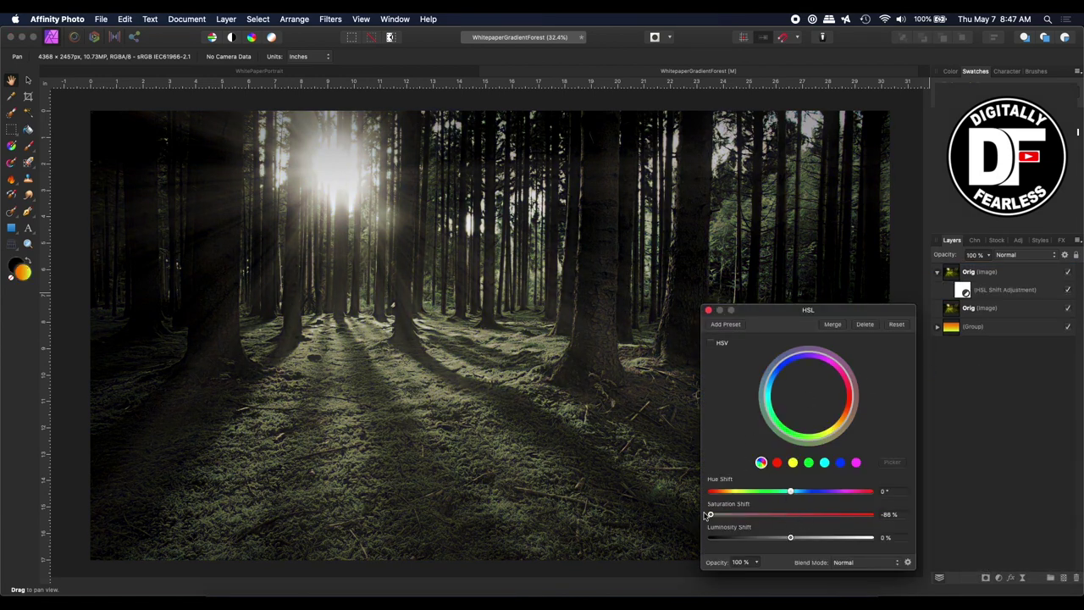
click(709, 310)
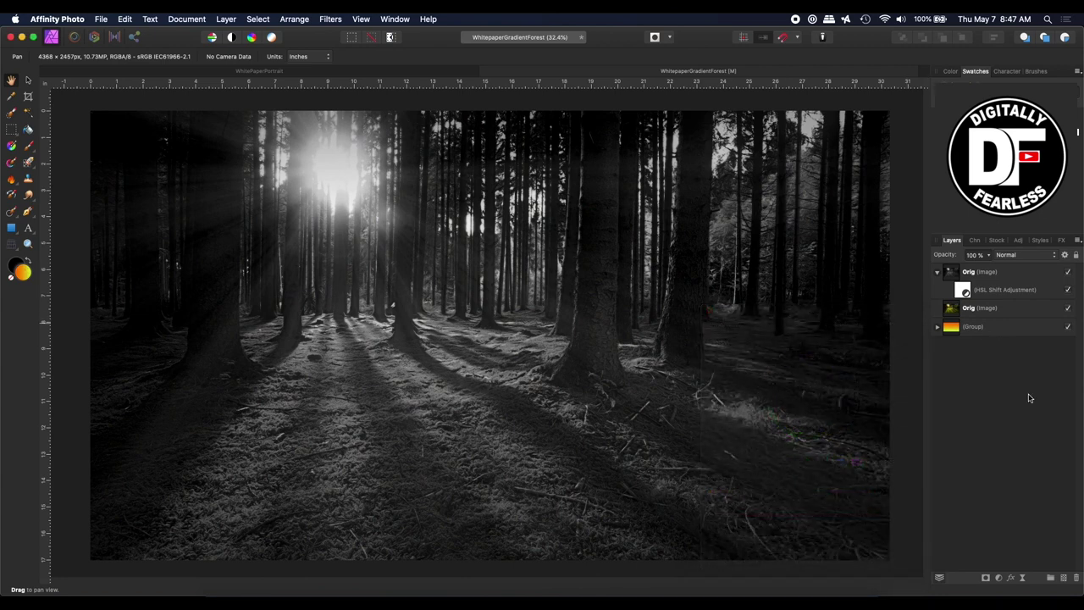
click(1067, 307)
click(956, 272)
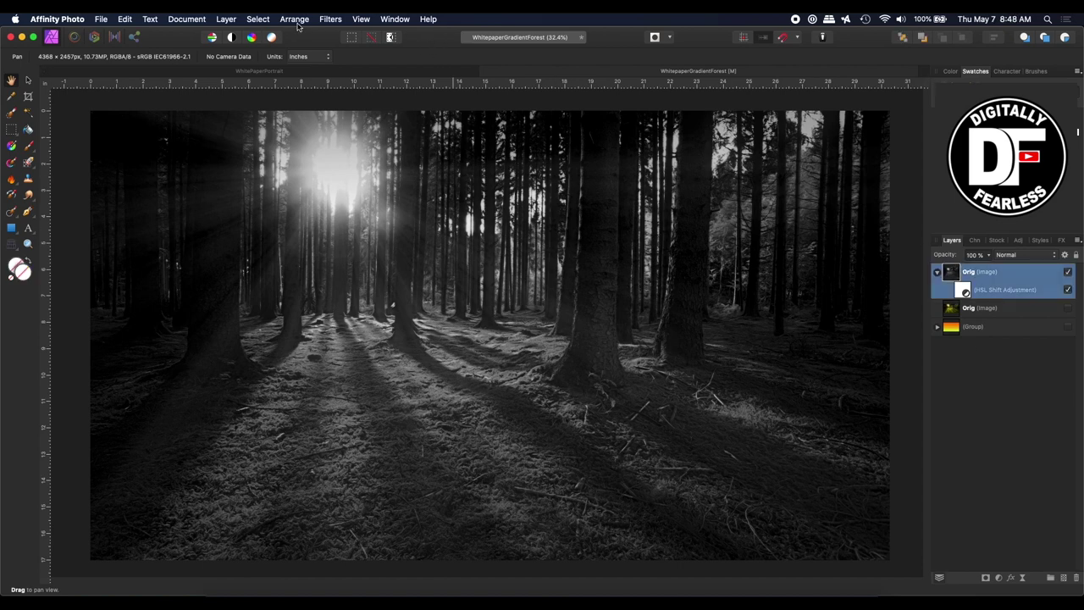
Step: Apply Erase White Paper to the greyscale forest layer, then select the hidden colour Orig (Image) layer
click(327, 19)
mouse_move(359, 104)
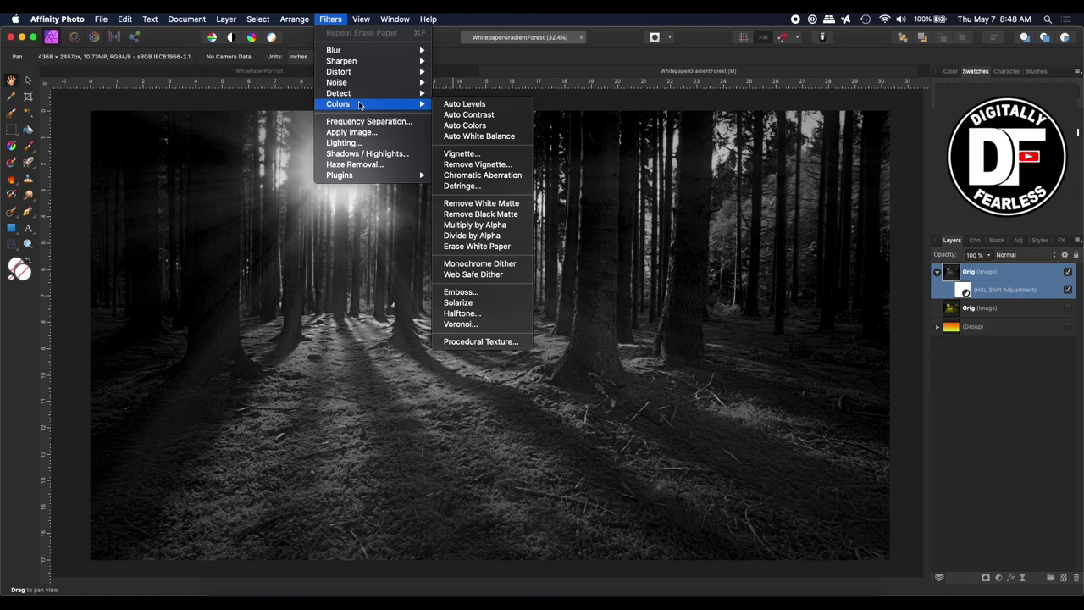
click(478, 245)
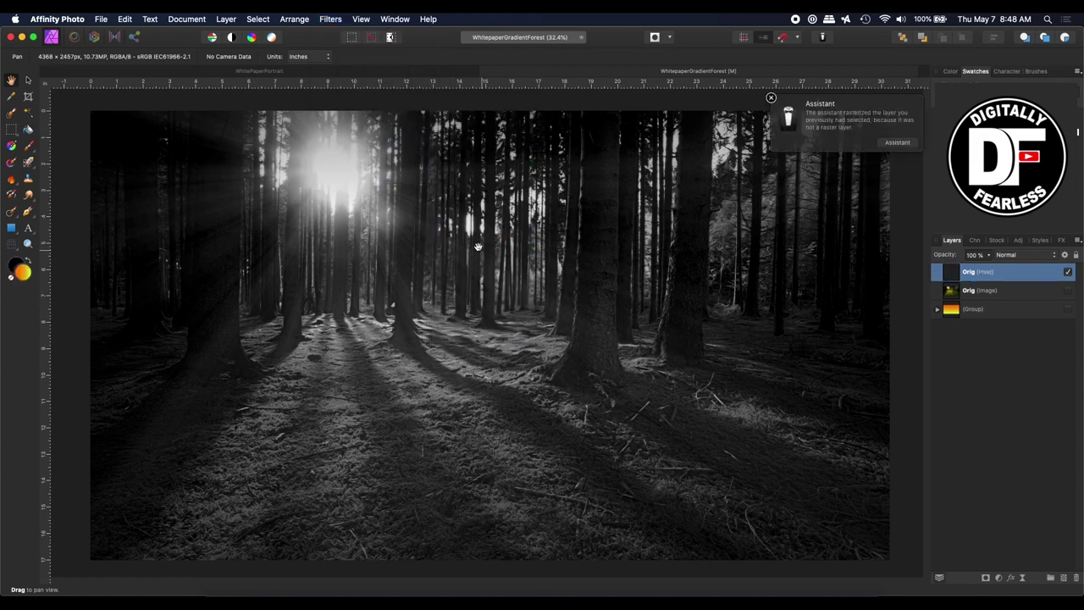
click(1068, 291)
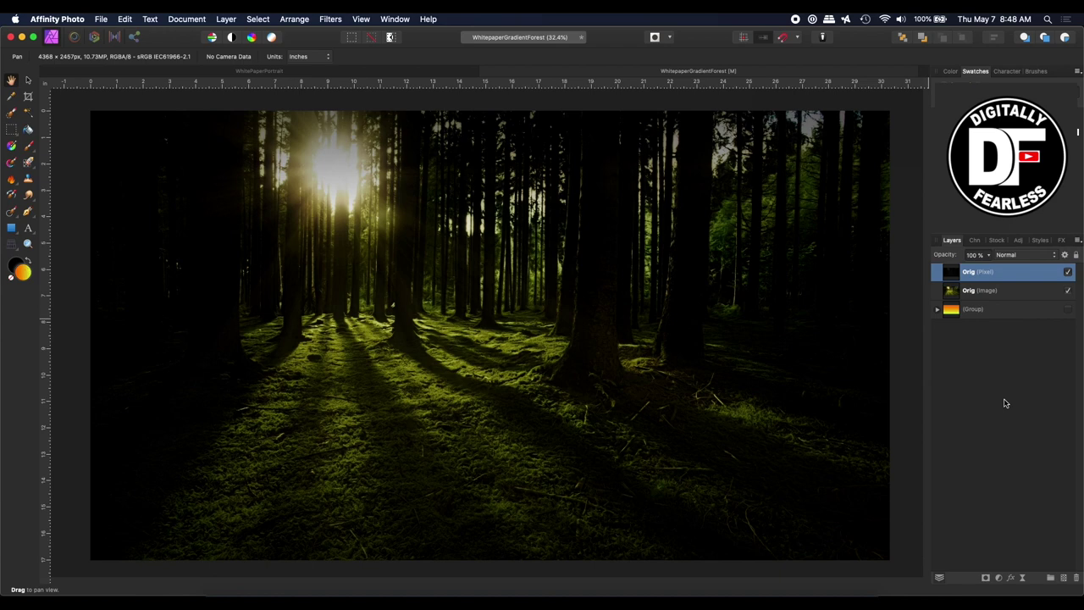
click(1068, 291)
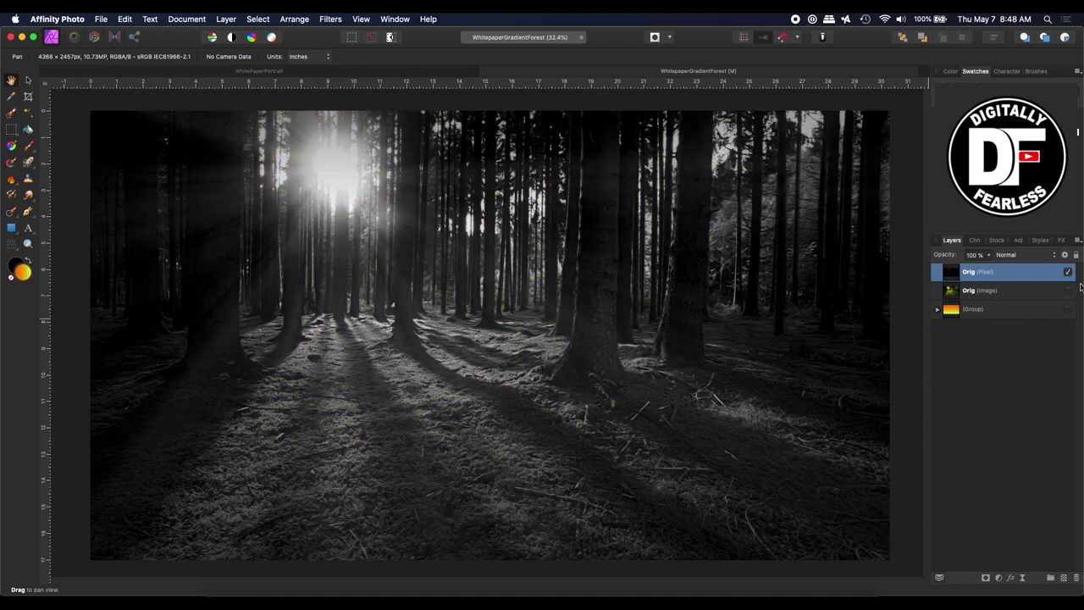
click(996, 407)
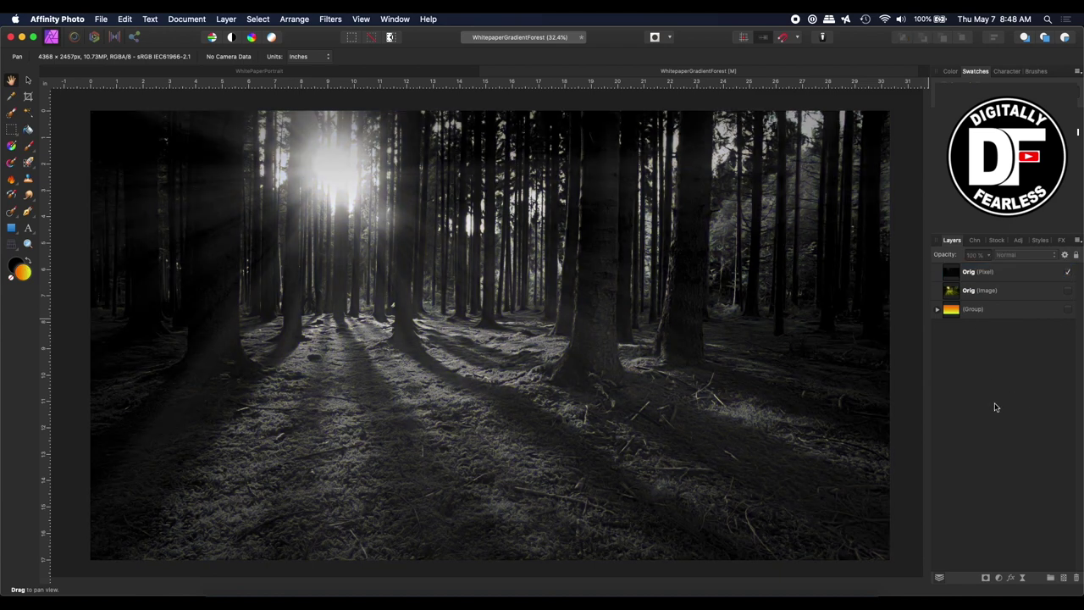
click(952, 292)
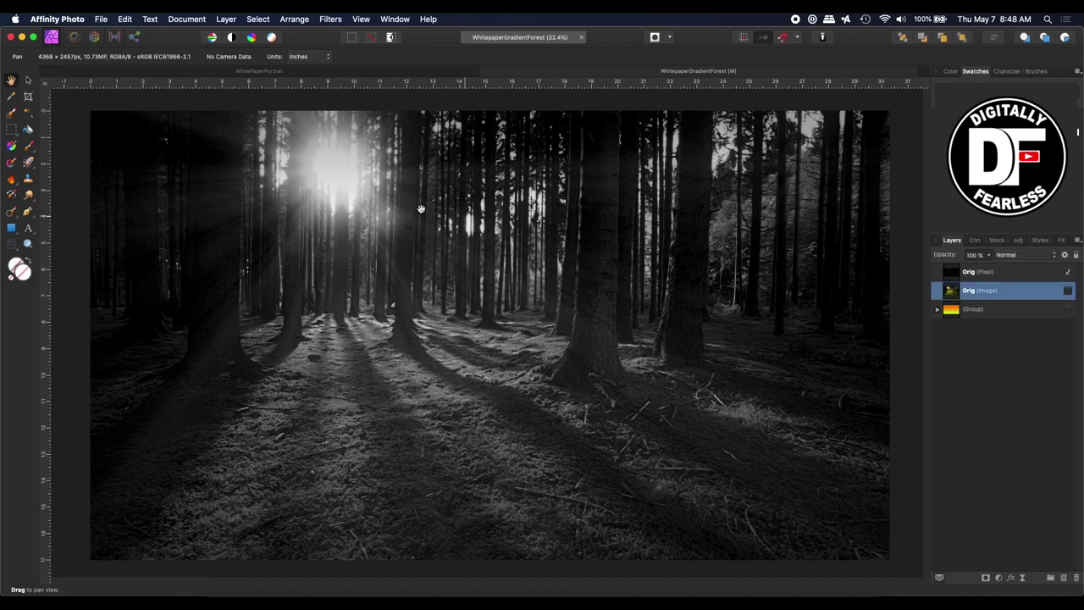
Step: Add a new fill layer above the colour photo at 54% opacity and switch it to a gradient
click(229, 21)
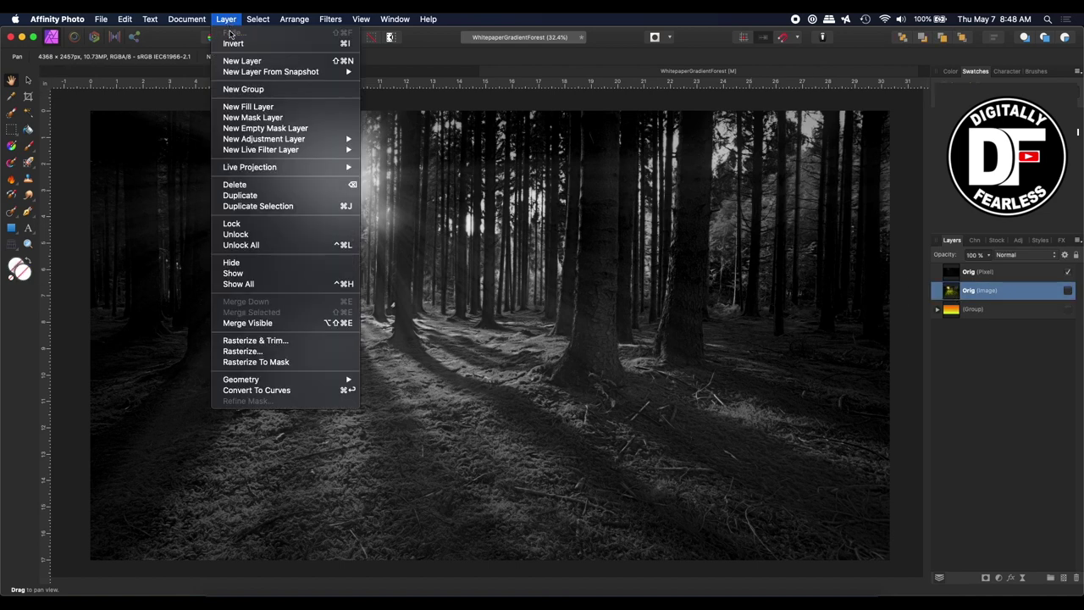
click(239, 109)
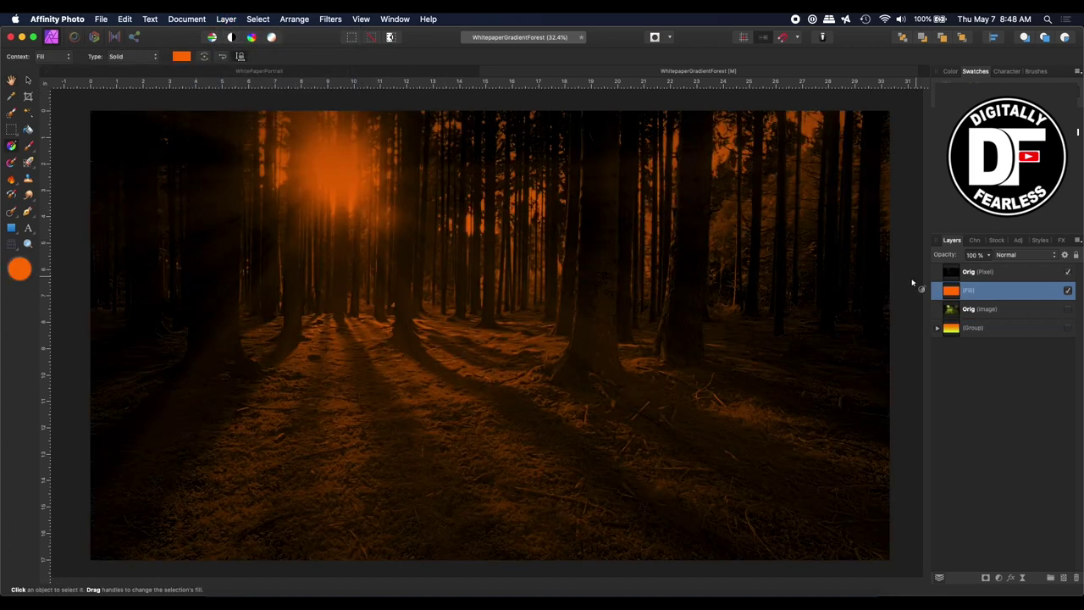
mouse_move(951, 257)
mouse_down()
mouse_move(925, 266)
mouse_move(953, 269)
mouse_up()
click(181, 57)
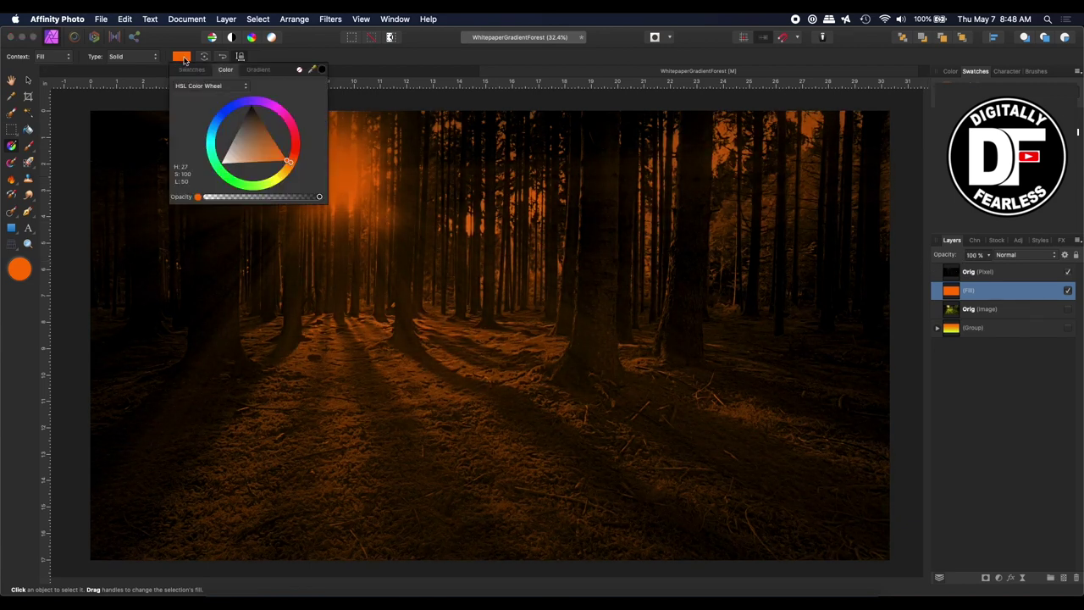
click(263, 69)
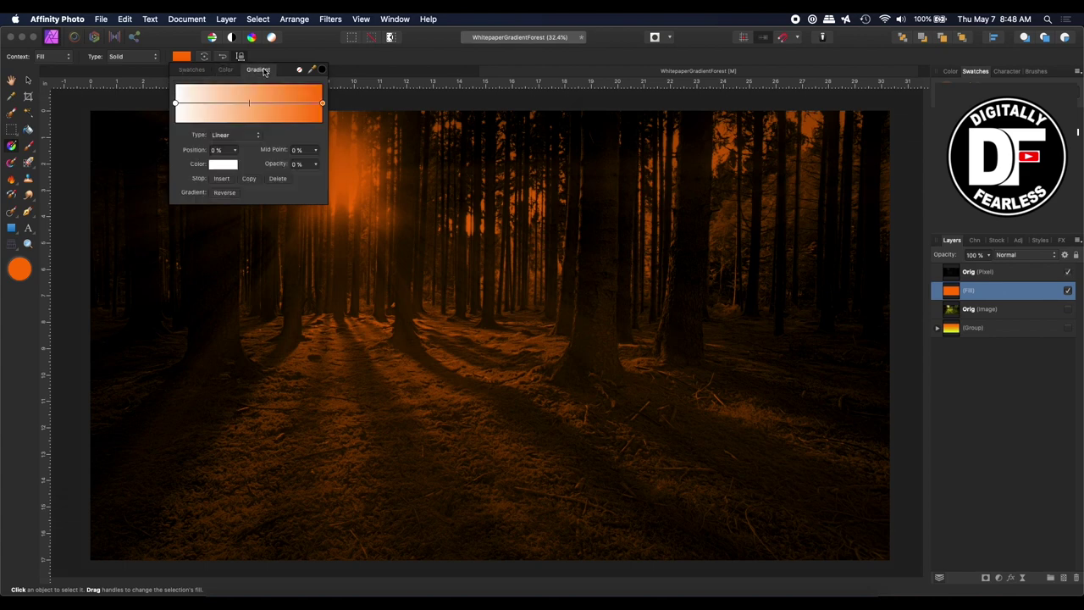
Step: Colour the gradient's left stop red-orange and its right stop dark green
click(175, 103)
click(220, 165)
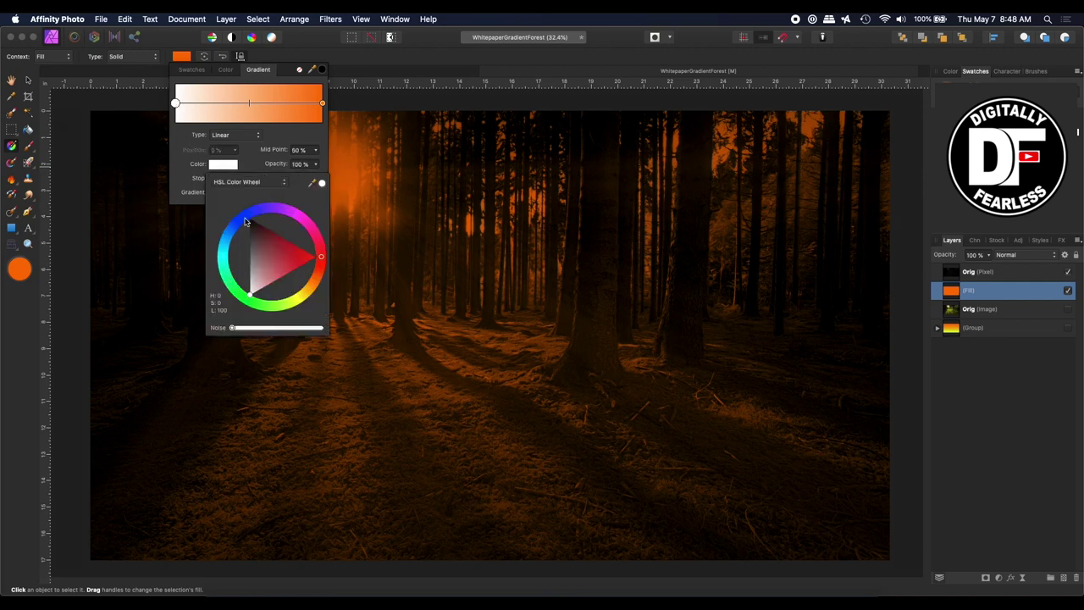
mouse_move(244, 222)
mouse_down()
mouse_move(226, 235)
mouse_move(233, 228)
mouse_up()
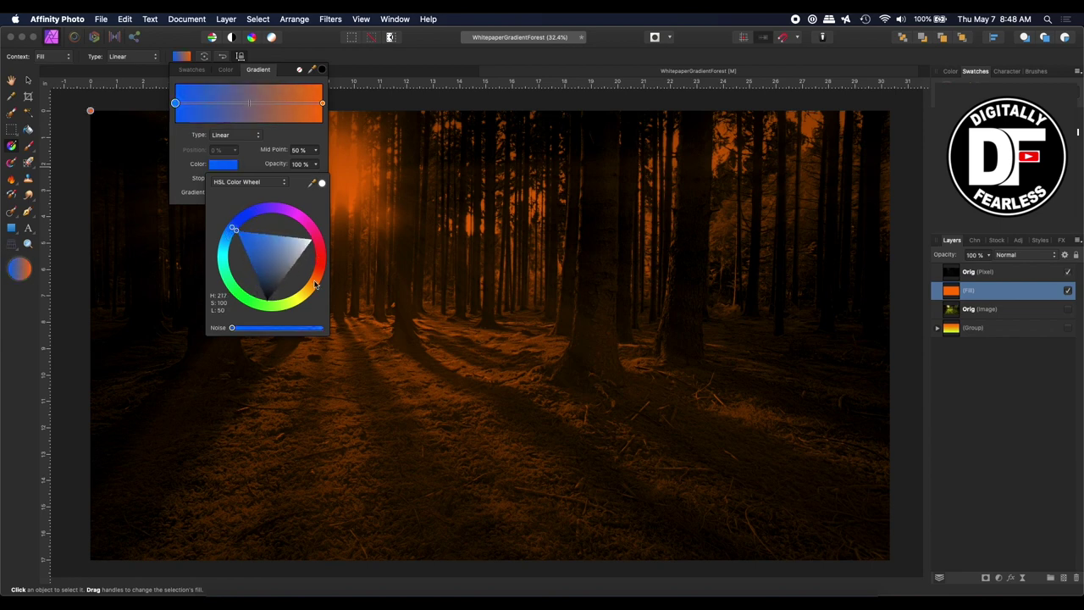
drag(316, 285, 323, 271)
click(323, 104)
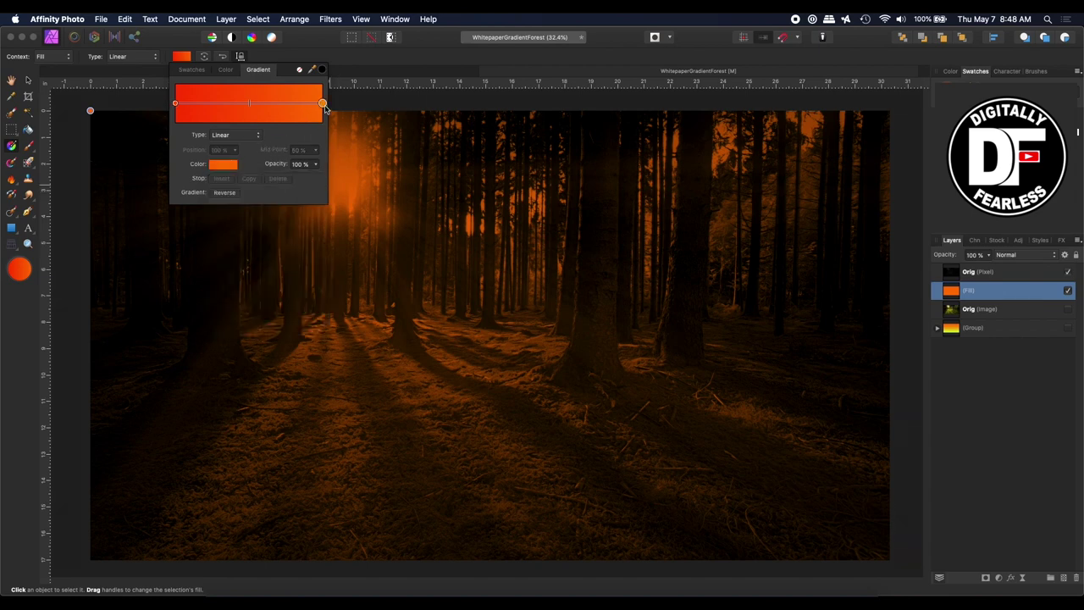
click(228, 166)
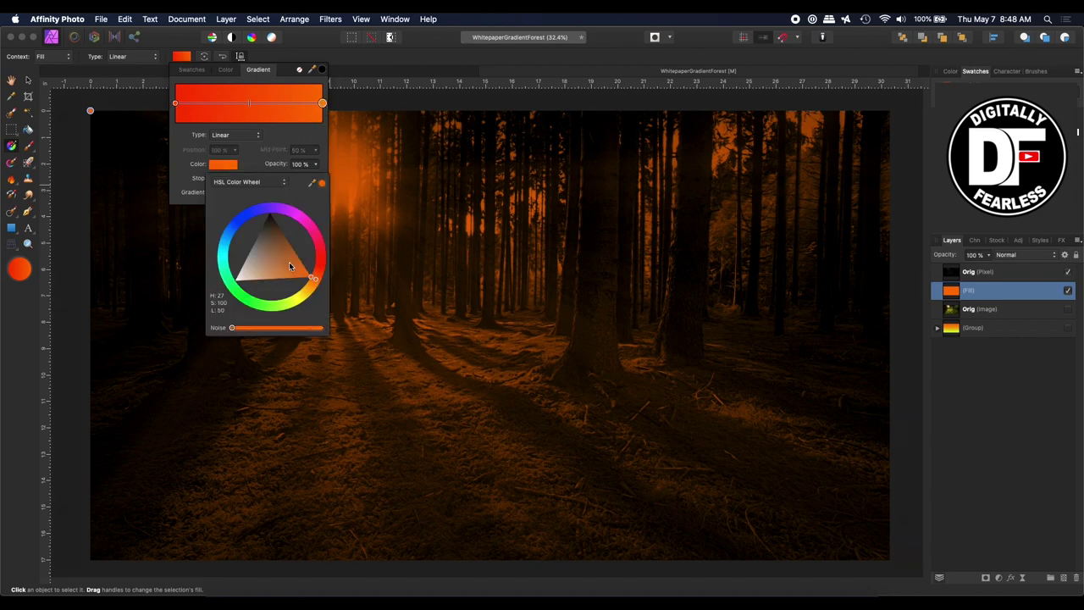
click(246, 303)
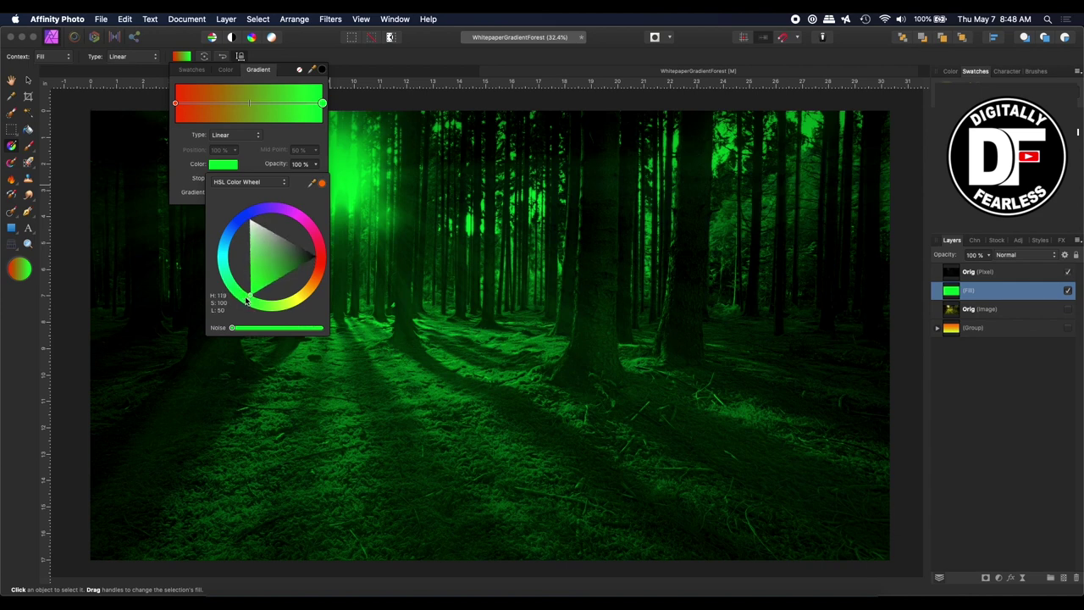
drag(286, 274, 275, 279)
click(181, 138)
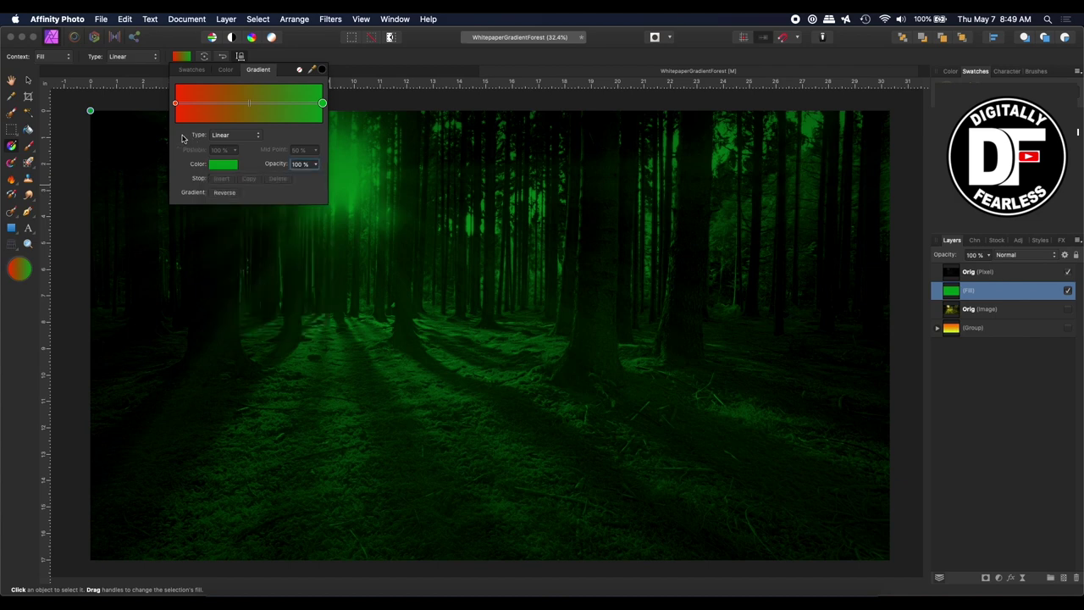
click(13, 147)
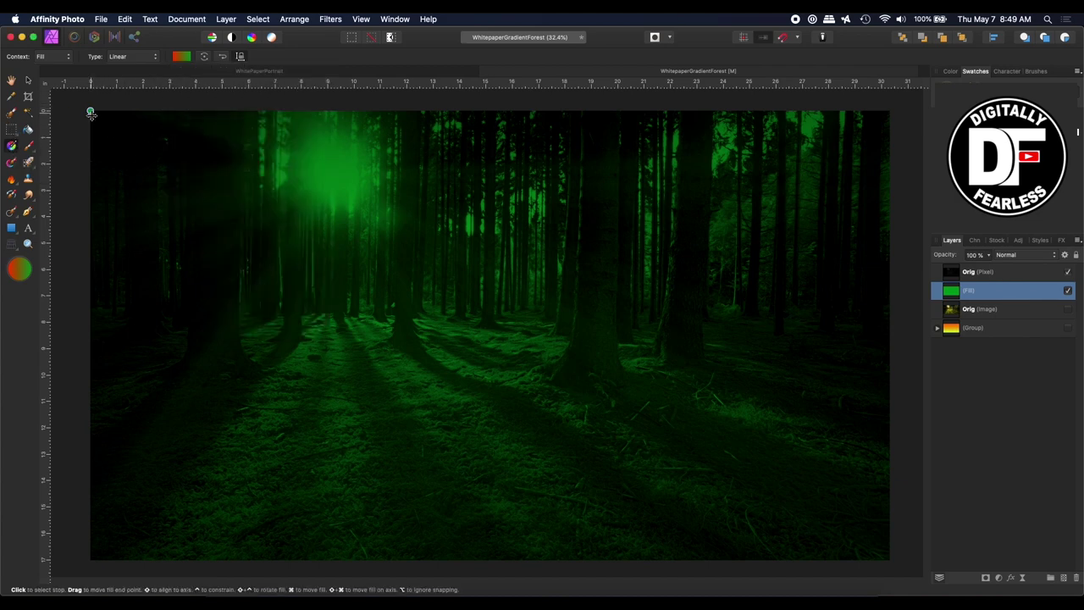
Step: Lay the gradient from a red start at the top near the sun down across the image
drag(91, 113, 363, 446)
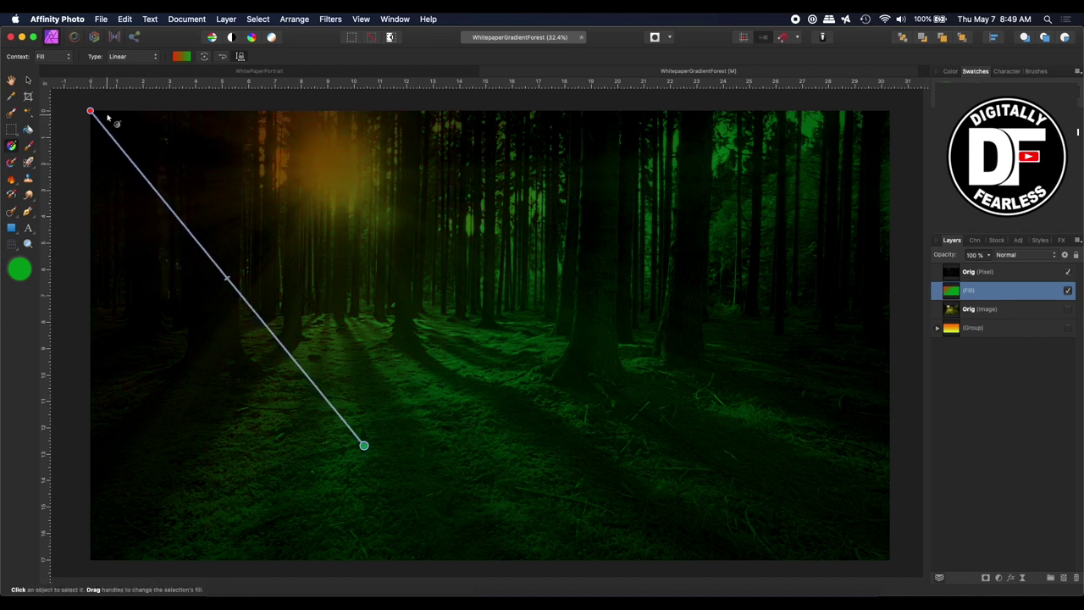
drag(90, 110, 361, 116)
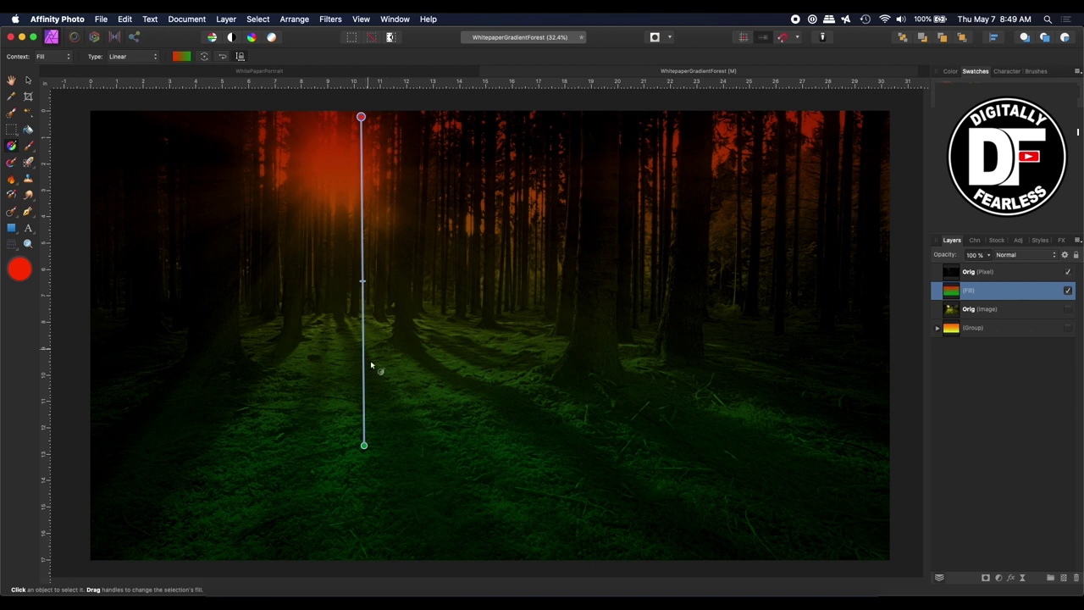
drag(364, 444, 436, 457)
key(super+minus)
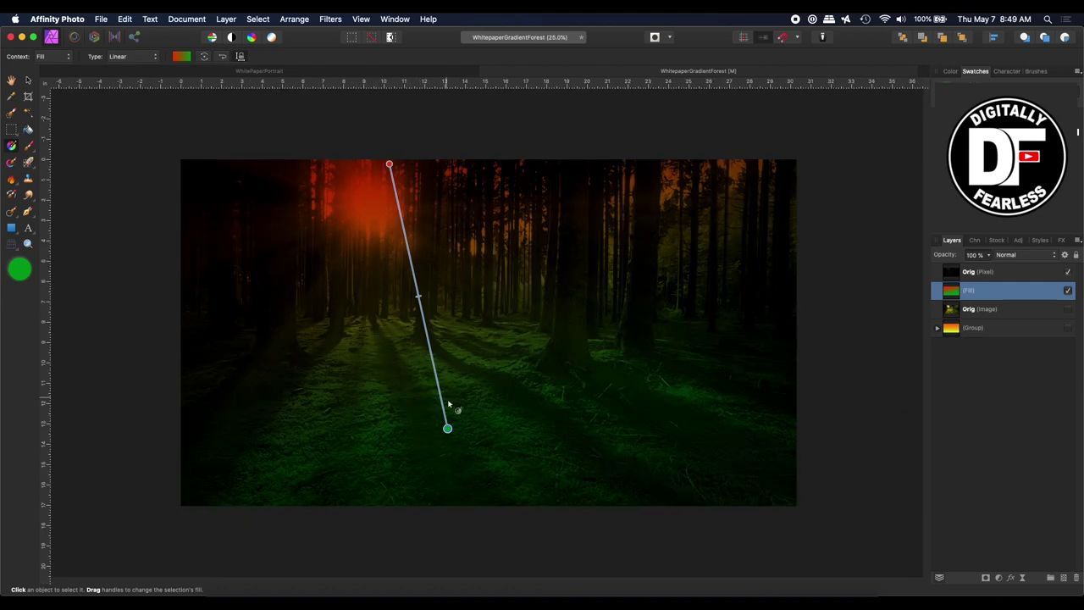
Step: Push the green gradient end below the image's bottom edge and lower the fill layer's opacity
drag(457, 440, 506, 537)
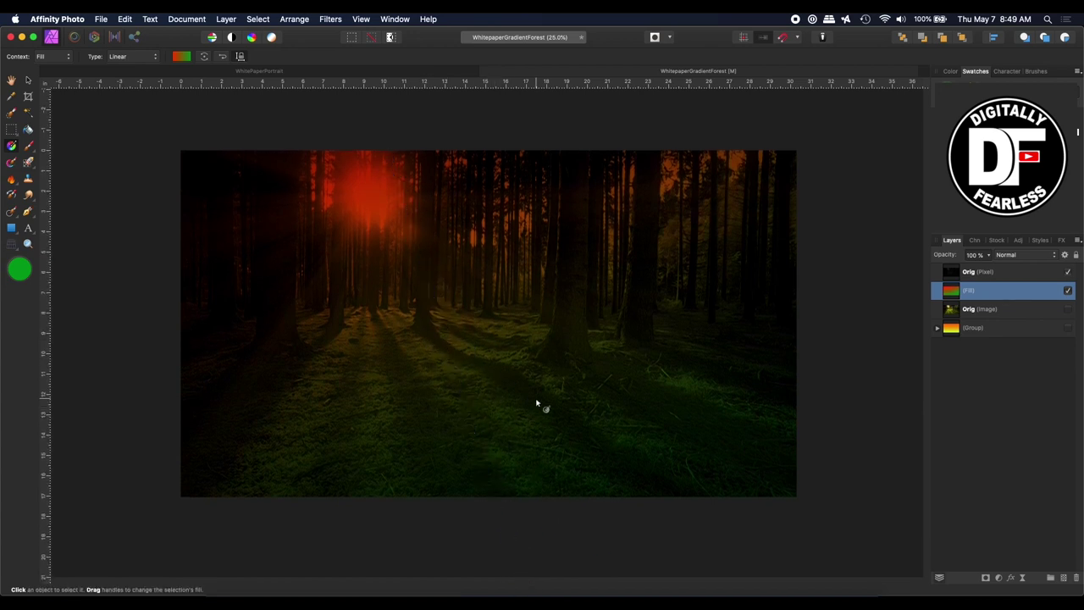
scroll(537, 404, down, 3)
drag(506, 459, 576, 534)
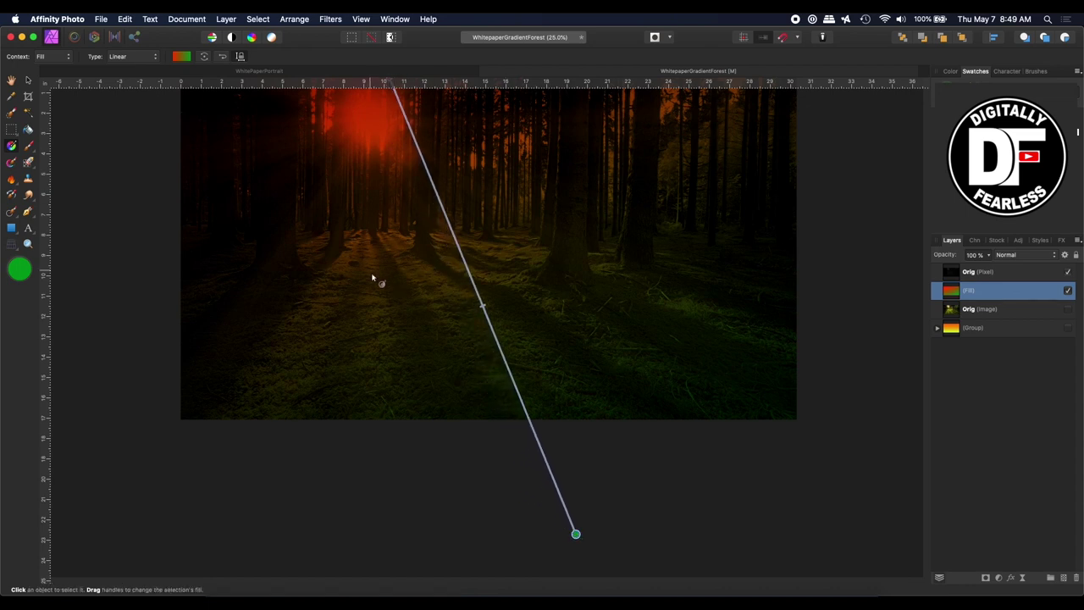
scroll(621, 315, up, 3)
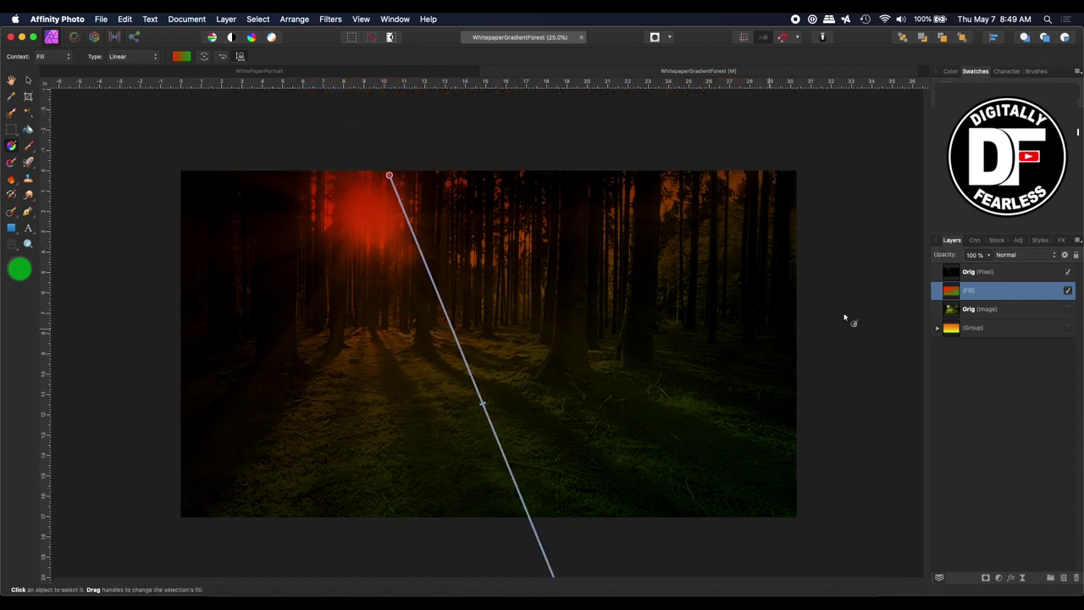
mouse_move(949, 260)
mouse_down()
mouse_move(928, 260)
mouse_move(953, 260)
mouse_up()
Step: Set the gradient fill layer to Overlay blending at 100% opacity
click(953, 293)
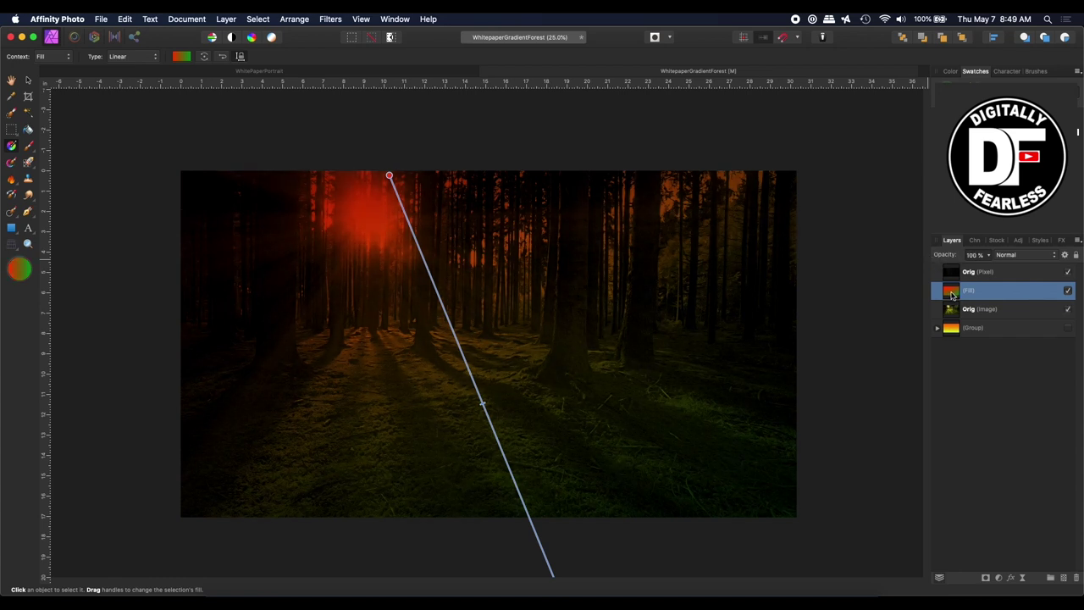
click(1017, 258)
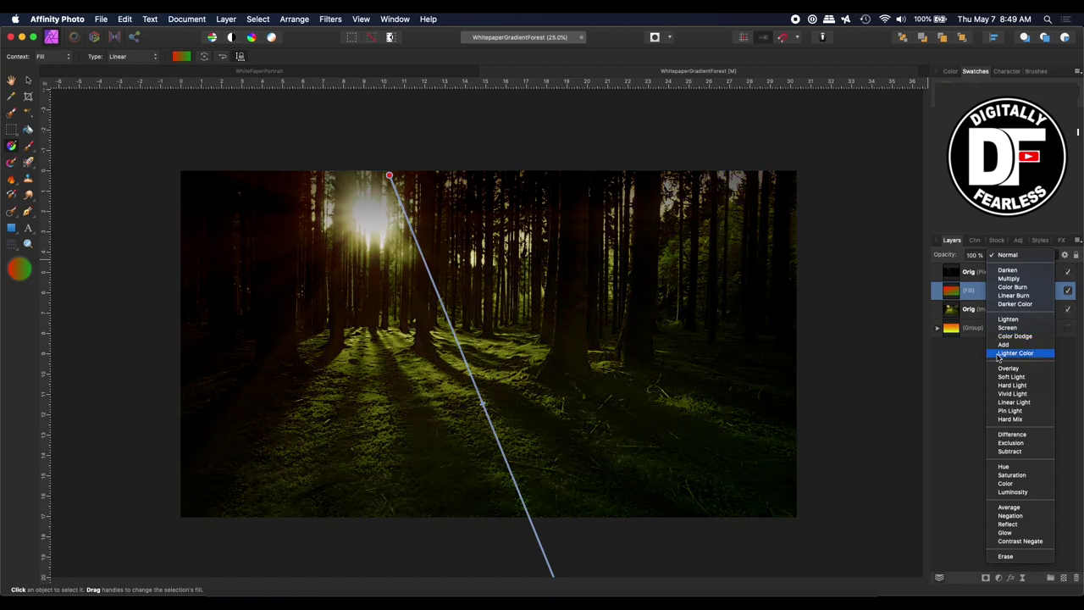
click(1010, 387)
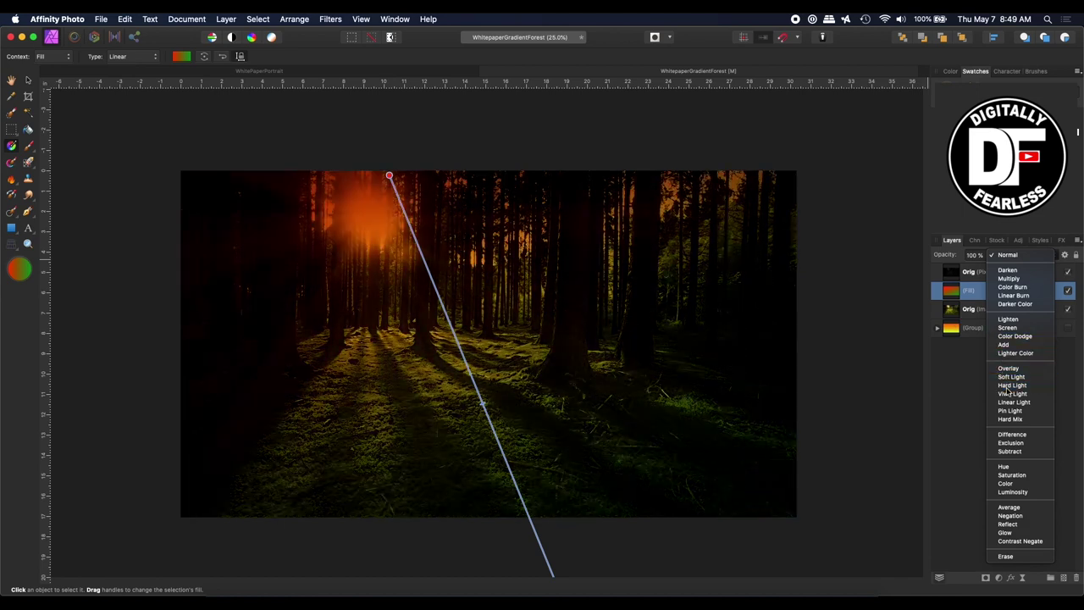
click(1001, 255)
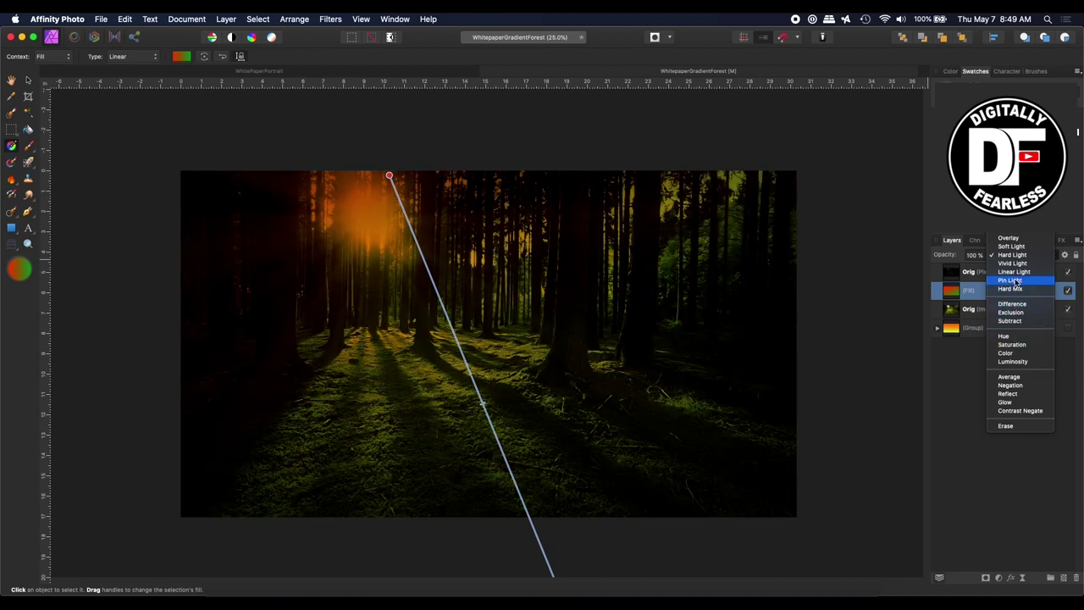
click(1013, 240)
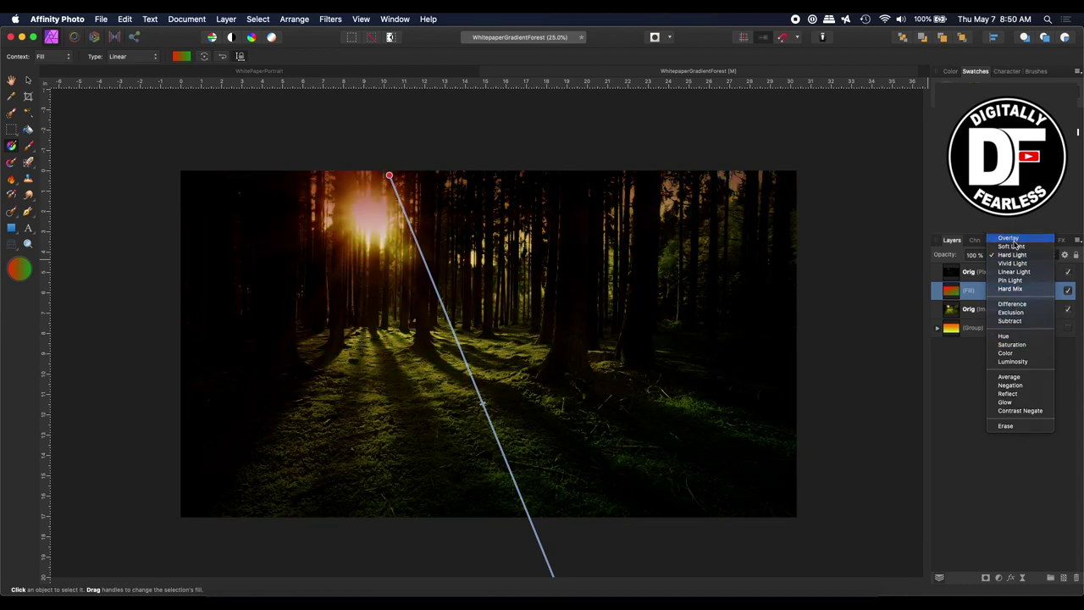
double_click(970, 291)
click(1038, 391)
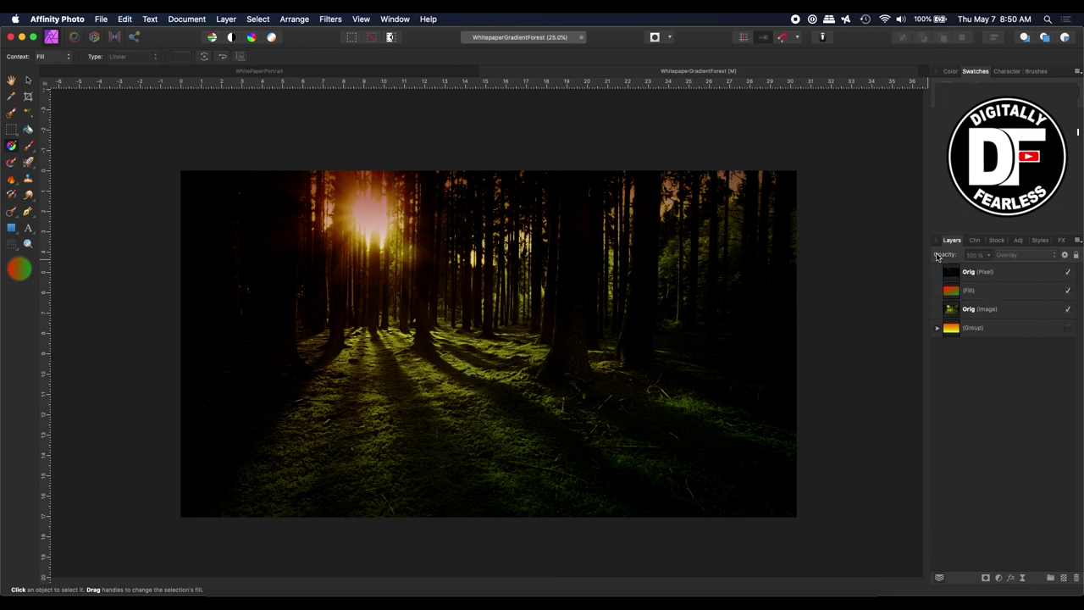
click(950, 289)
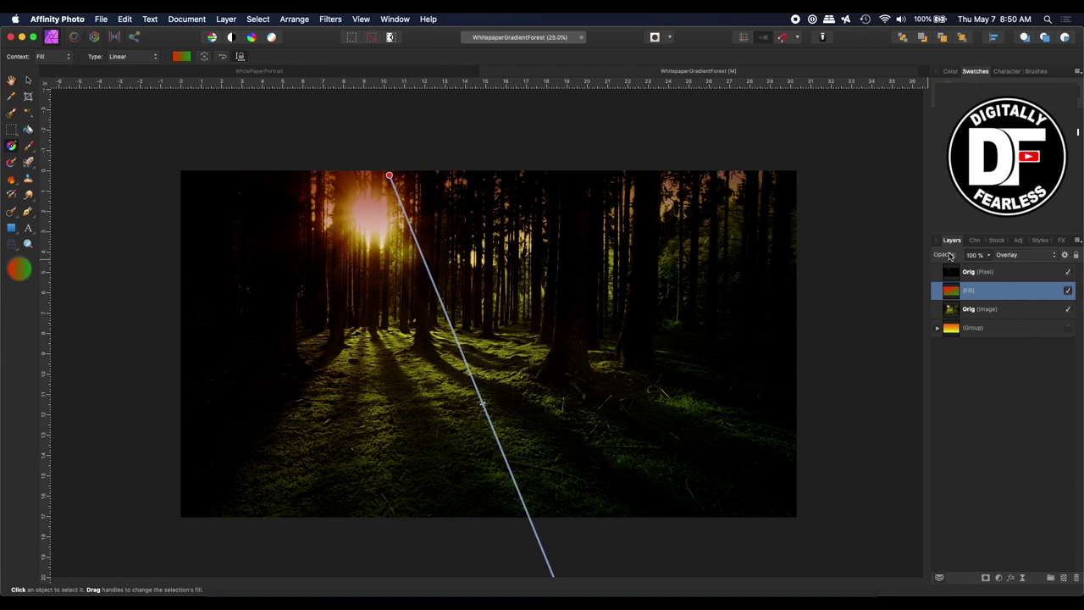
key(0)
Step: Reduce the Orig (Image) layer's opacity to 41%
click(954, 312)
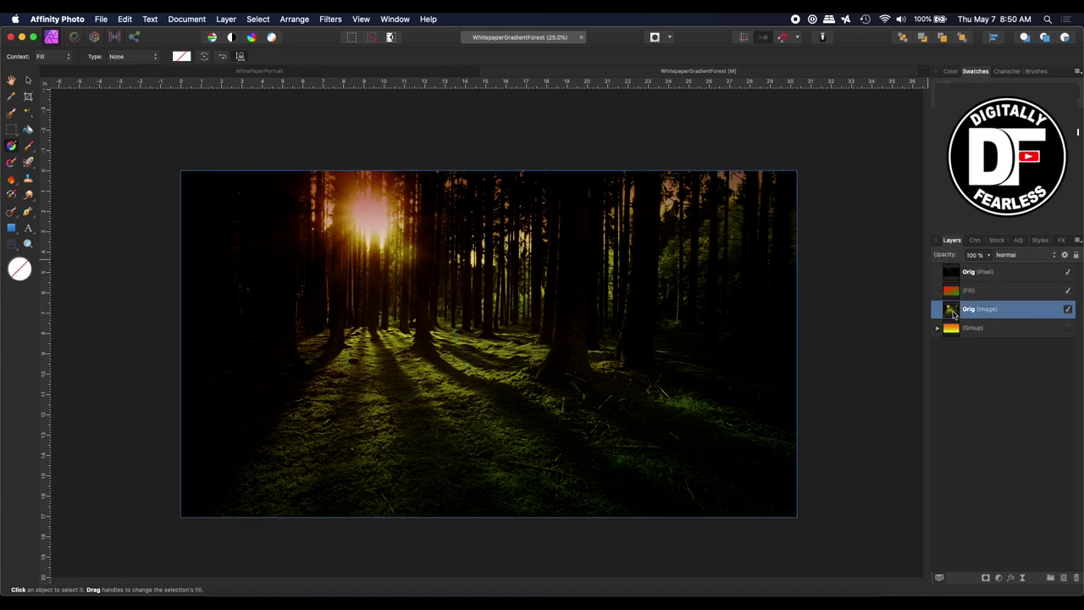
drag(948, 258, 967, 273)
click(995, 407)
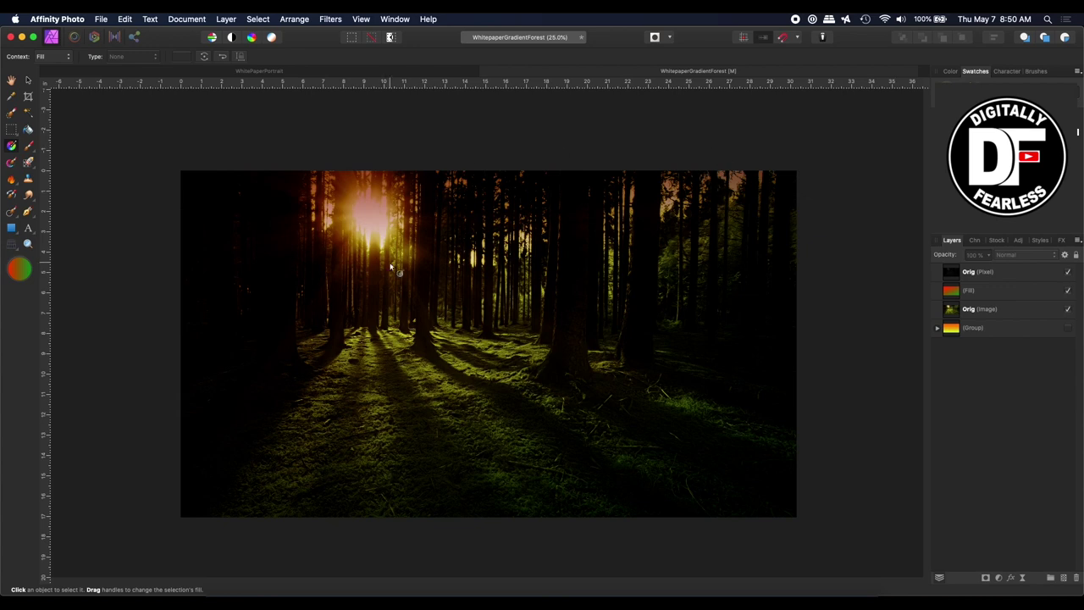
Step: Switch to the WhitePaperPortrait tab to view the bearded profile with its orange-to-blue glow
click(402, 74)
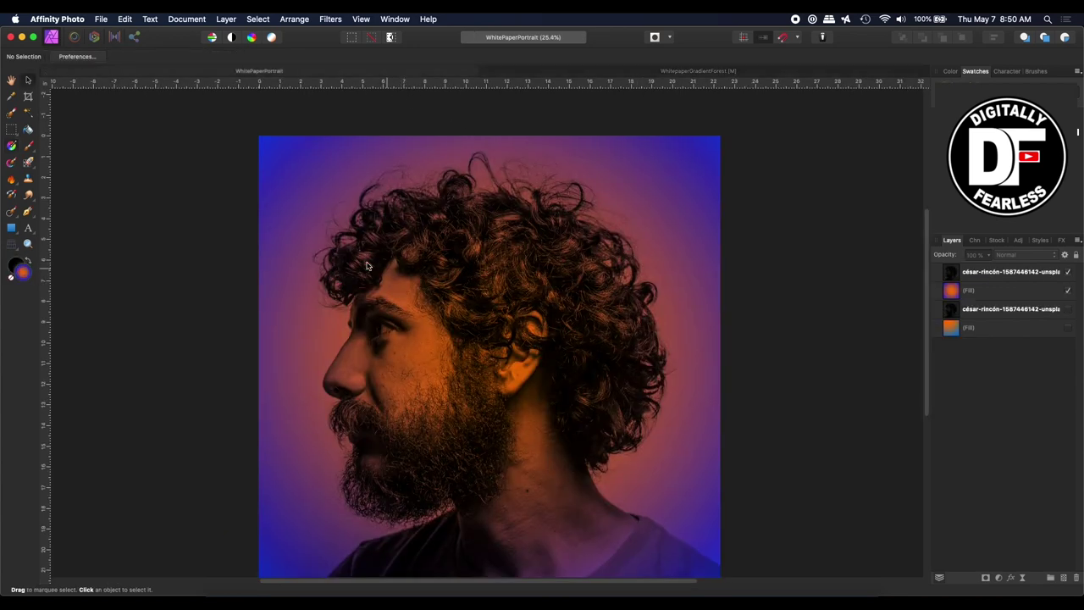
scroll(497, 225, down, 3)
scroll(498, 225, up, 3)
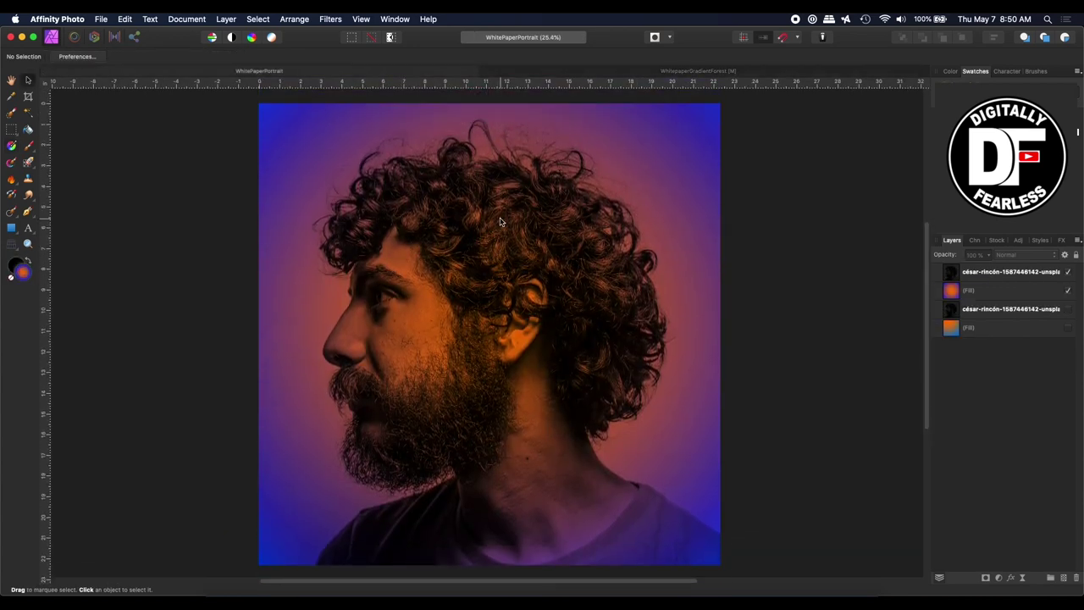